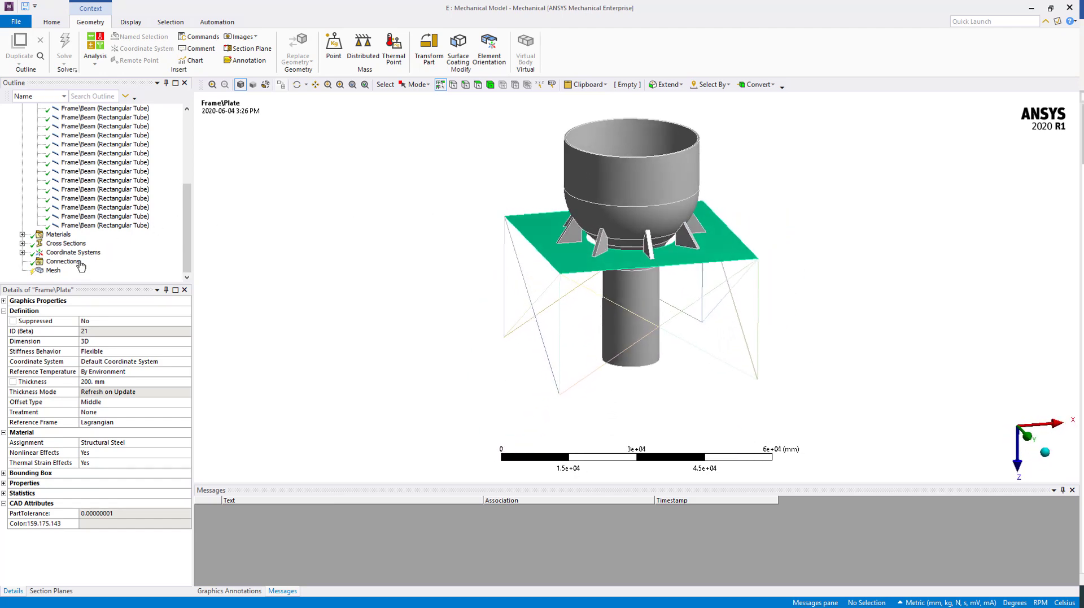
# Generate the mesh of the whole tank and frame model with the default mesh settings
pyautogui.click(55, 271)
pyautogui.rightClick(54, 271)
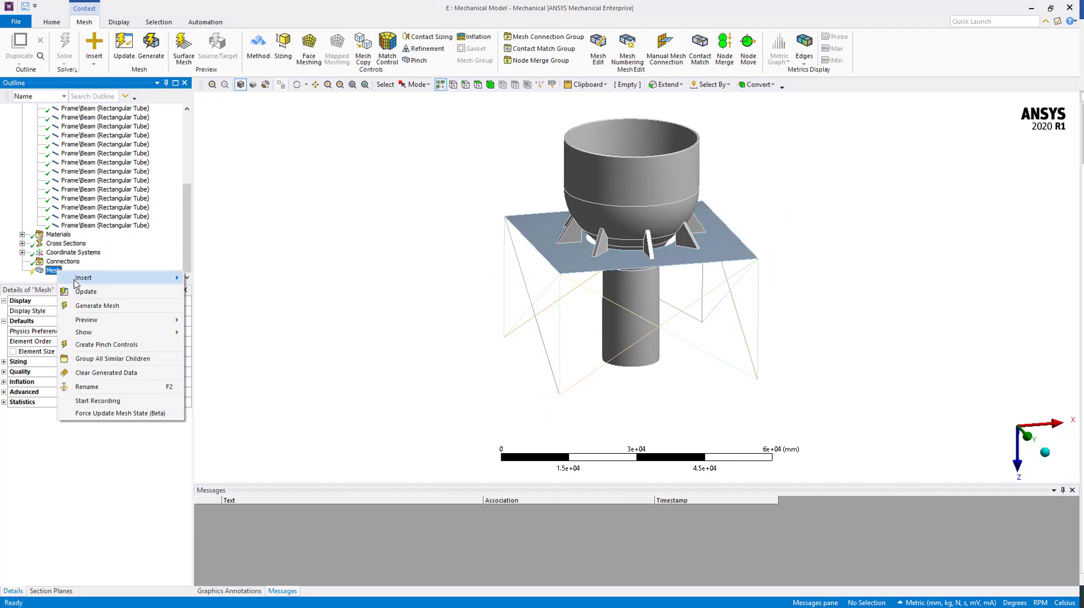
pyautogui.click(100, 306)
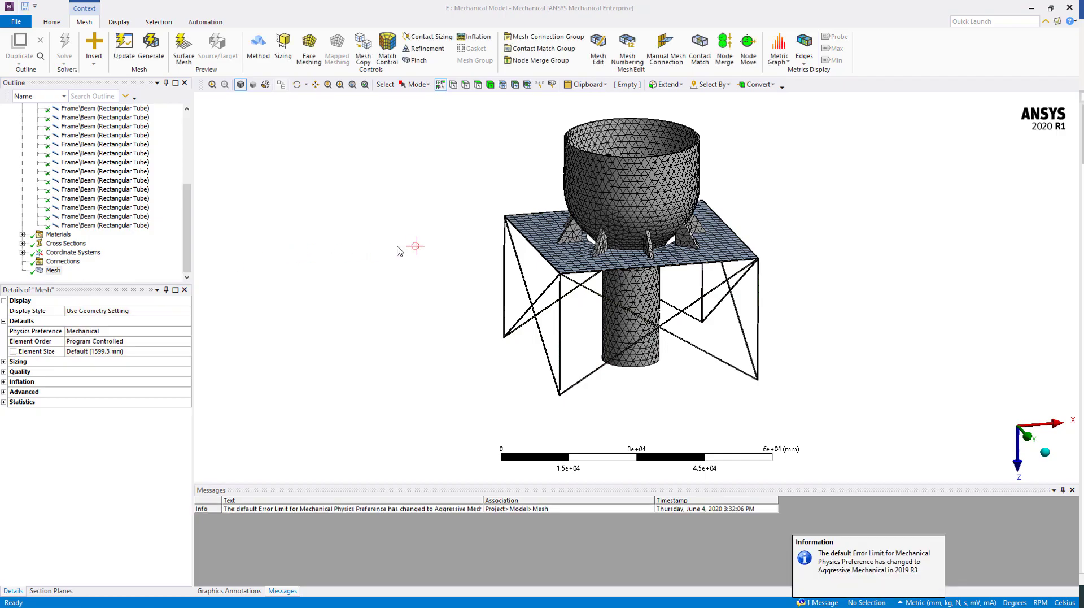
pyautogui.scroll(5, 397, 250)
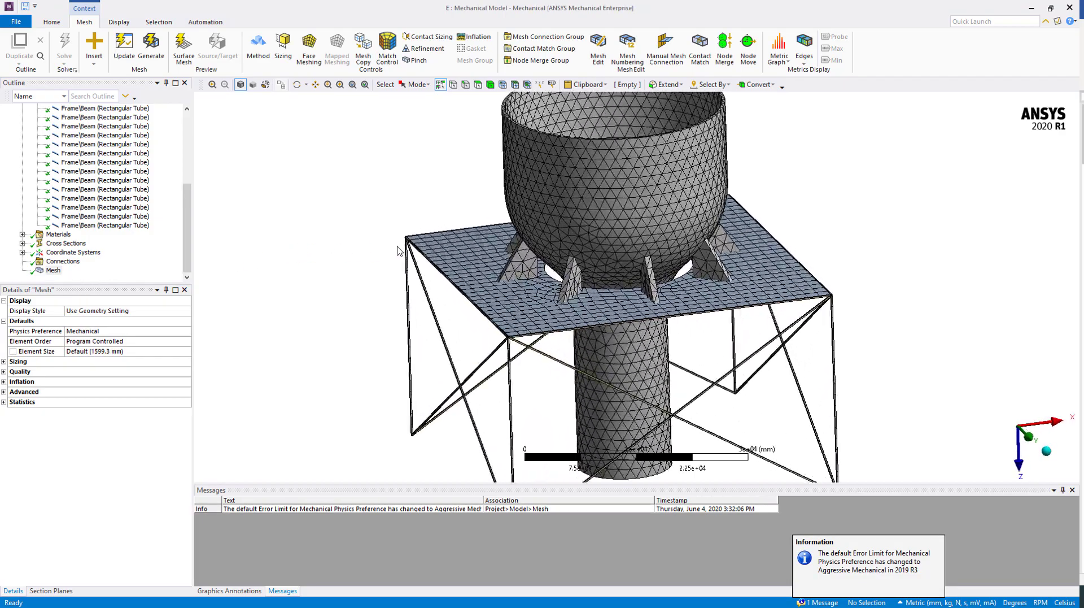
pyautogui.scroll(6, 399, 250)
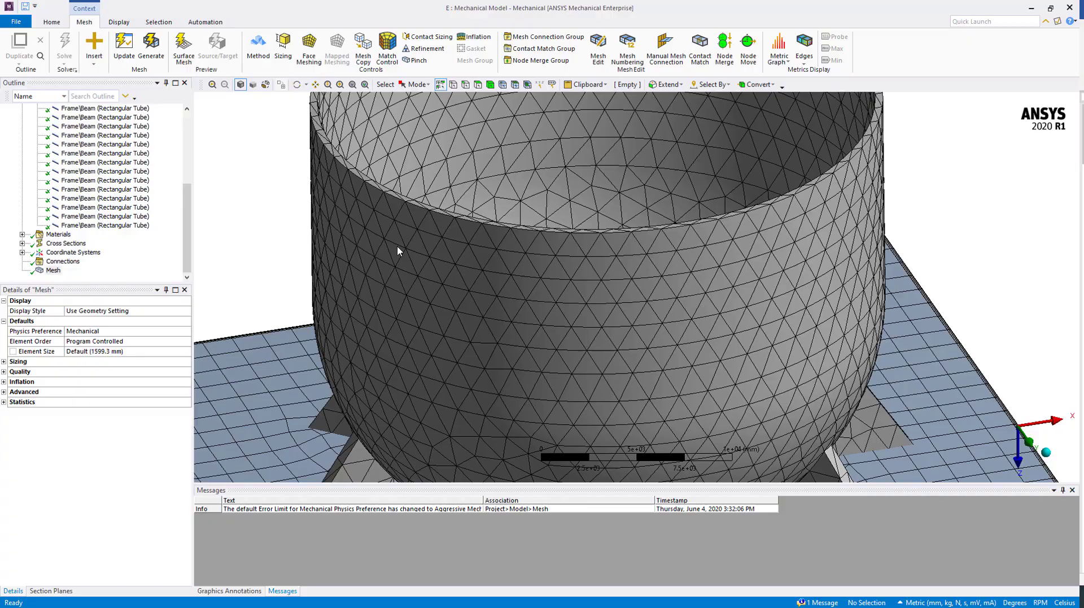
pyautogui.scroll(-8, 398, 250)
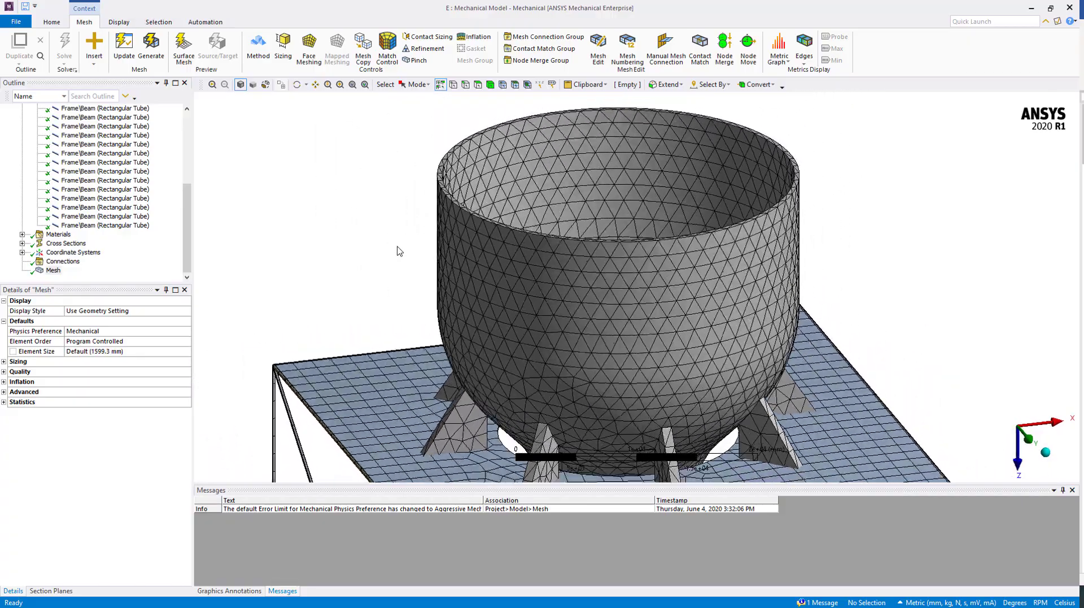
pyautogui.scroll(-5, 399, 250)
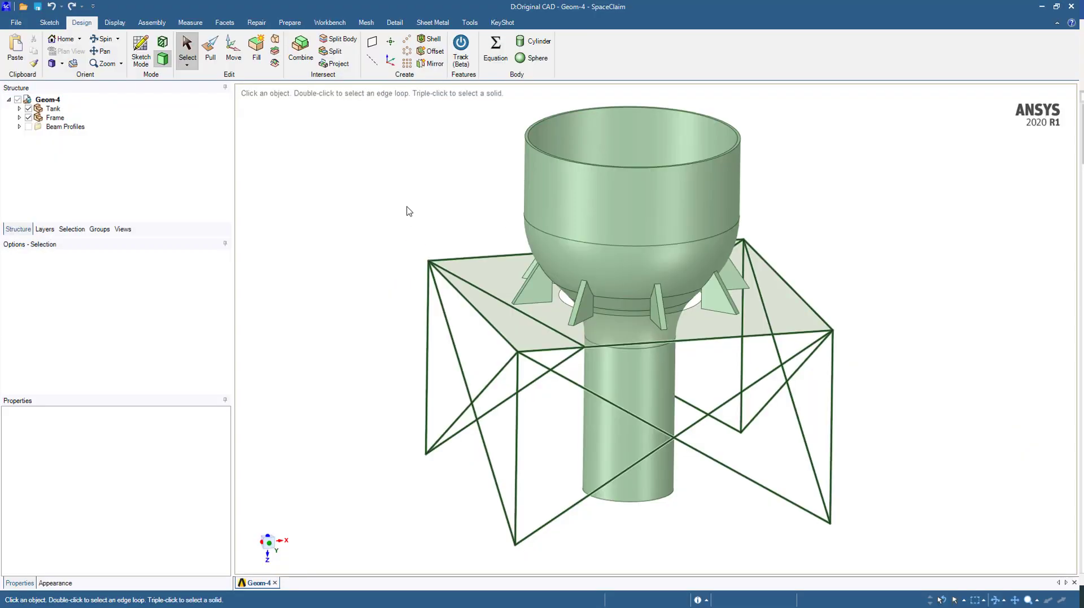
# Switch to SpaceClaim and split the tank solid into separate bodies, using the outer bowl face below the cylinder as the cutter
pyautogui.scroll(5, 409, 211)
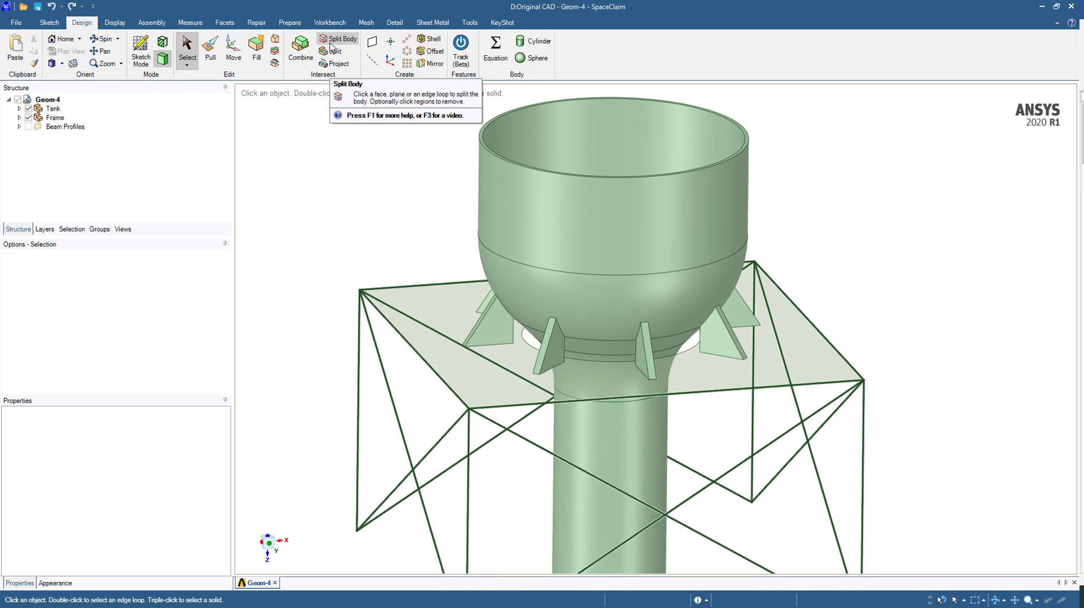
pyautogui.click(332, 42)
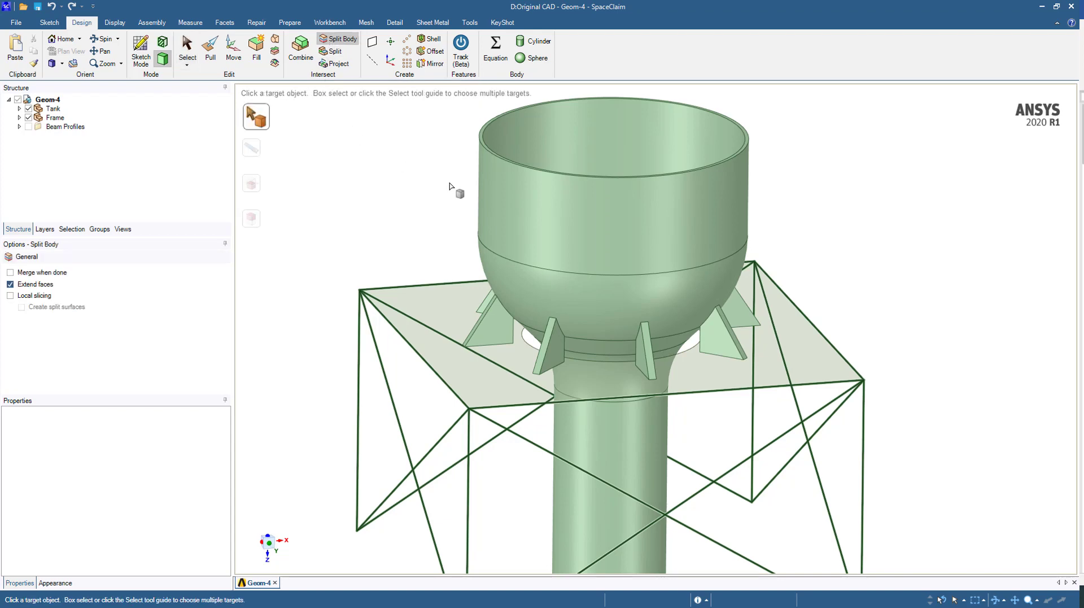
pyautogui.click(525, 205)
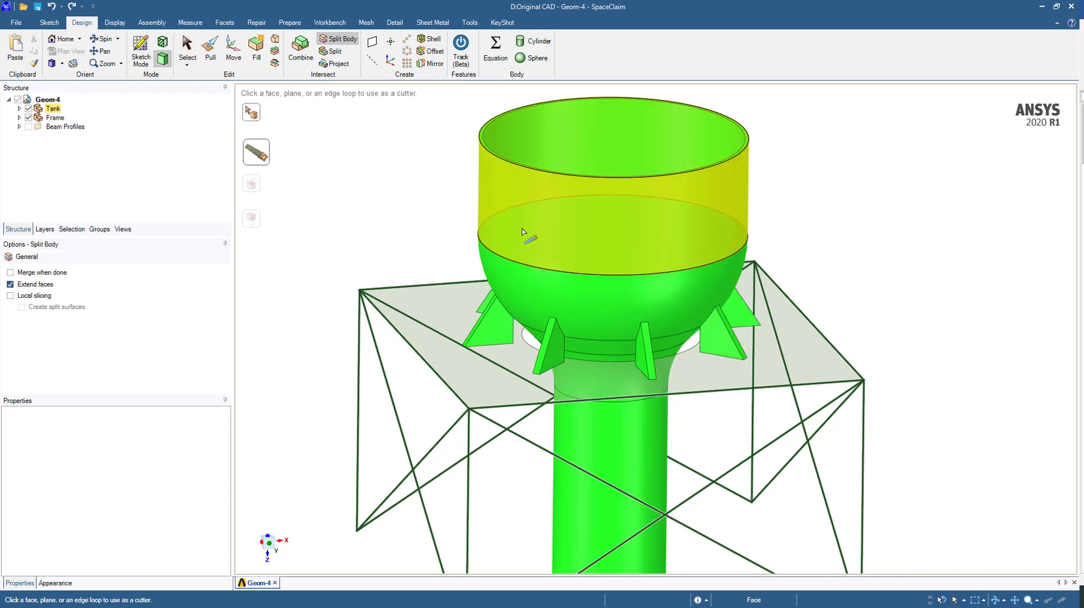
pyautogui.moveTo(529, 290); pyautogui.dragTo(554, 301, button='middle')
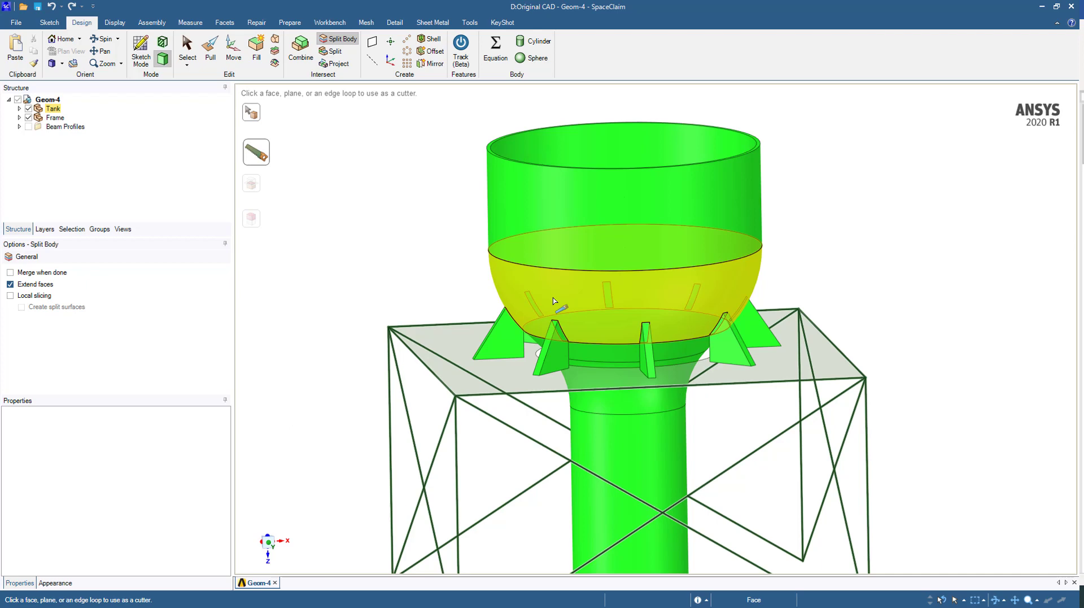
pyautogui.click(489, 297)
pyautogui.click(446, 278)
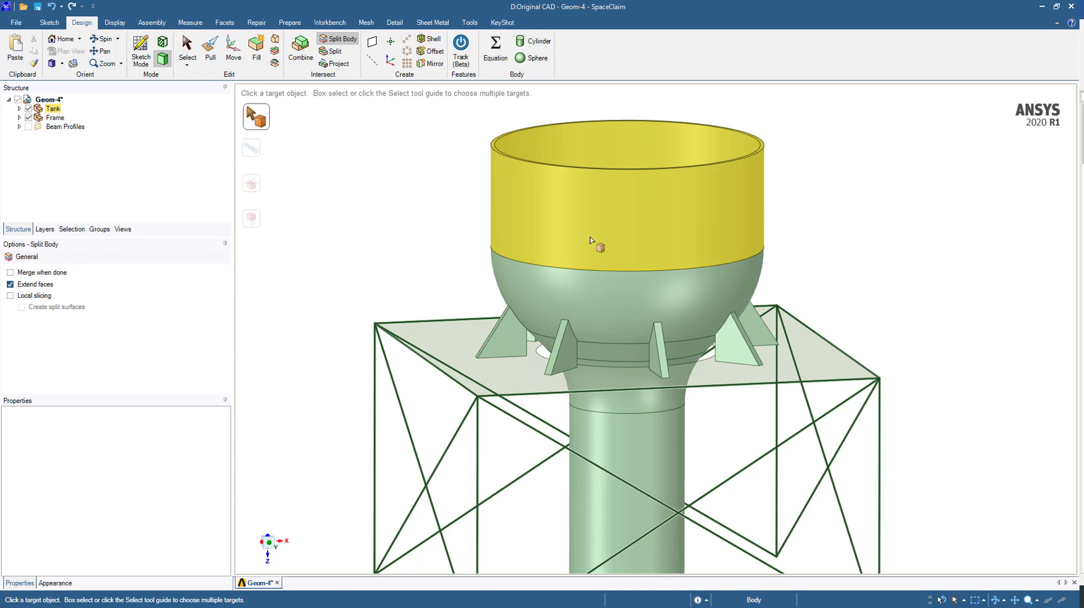
pyautogui.moveTo(446, 213); pyautogui.dragTo(497, 271, button='middle')
pyautogui.press('Escape')
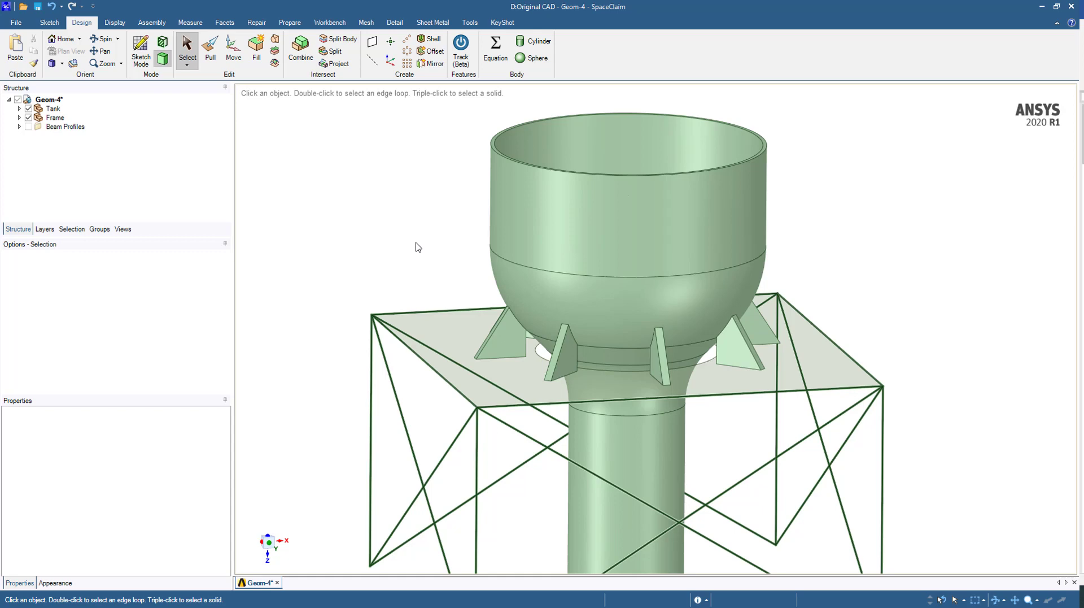
# Combine the tank's upper cylinder, bowl and column into one body, leaving the support ribs as separate bodies
pyautogui.click(298, 51)
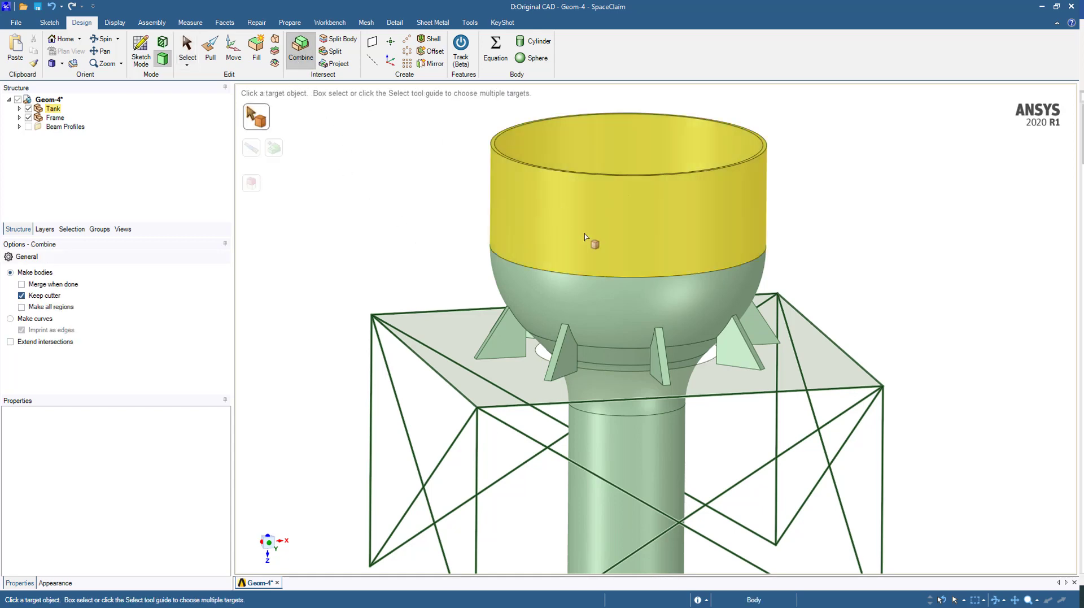
pyautogui.click(605, 244)
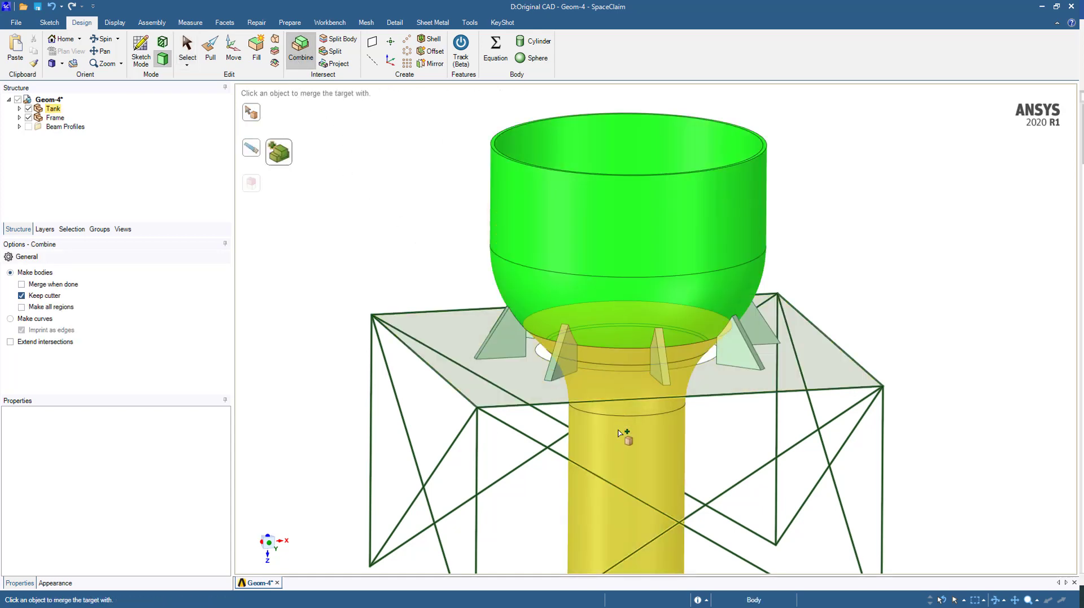
pyautogui.click(619, 433)
pyautogui.press('z')
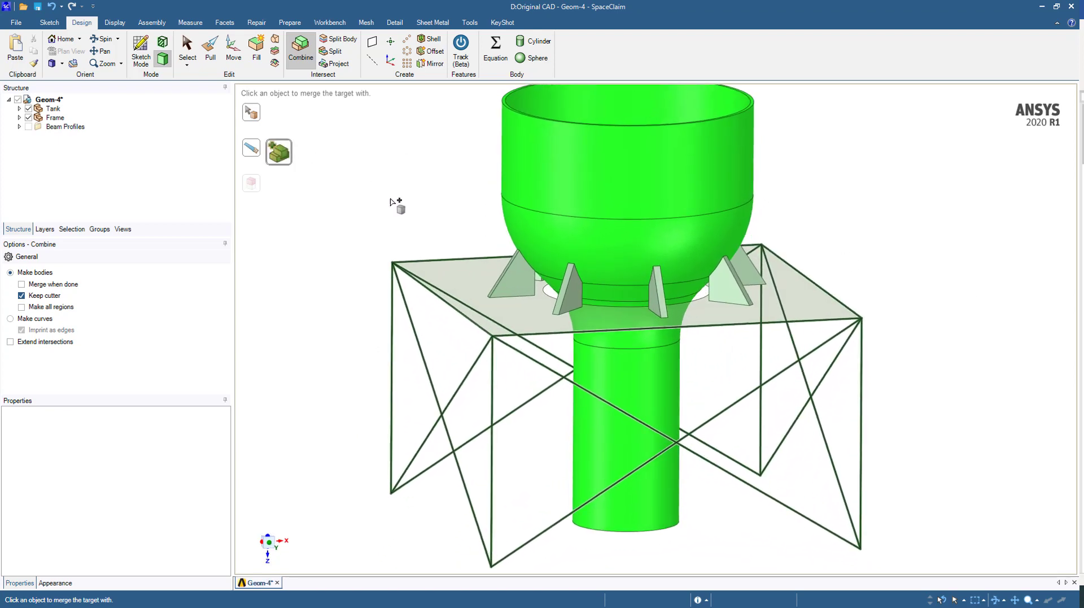
pyautogui.press('Escape')
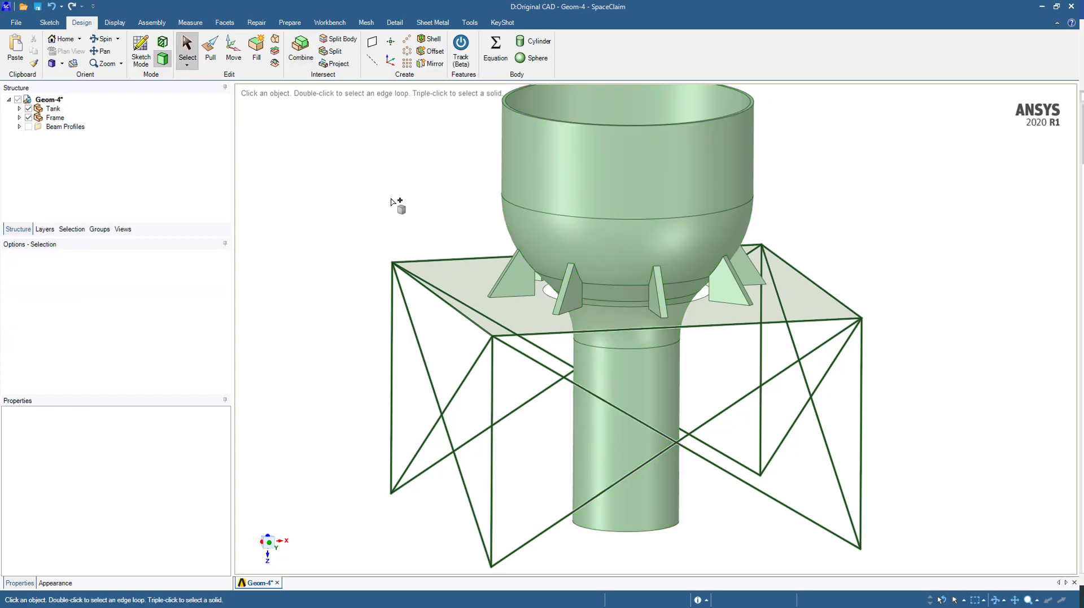
# Switch back to ANSYS Mechanical and update the model geometry from its source
pyautogui.hotkey('alt', 'Tab')
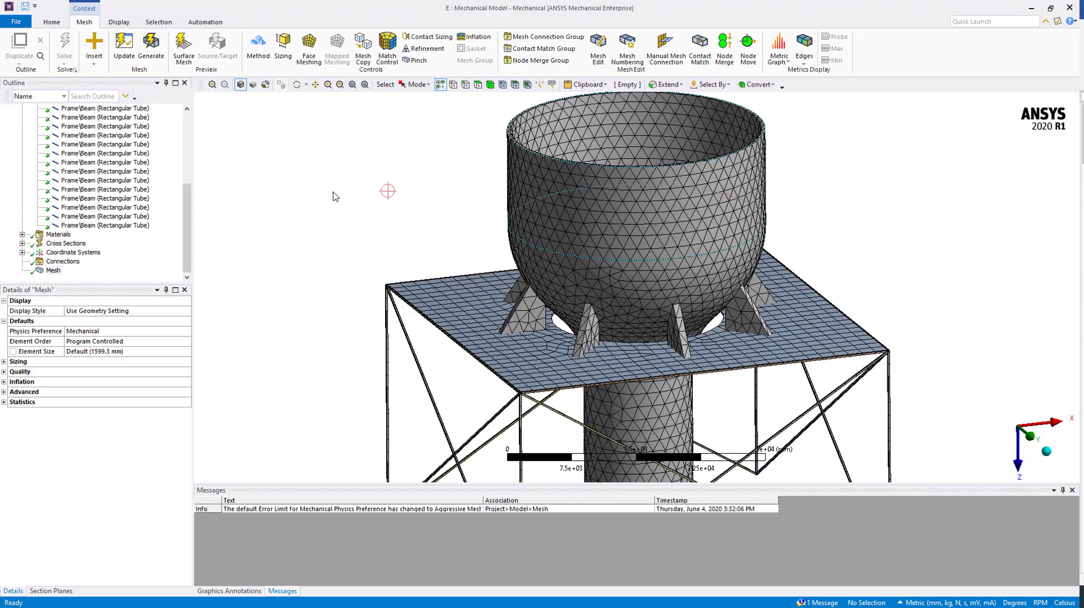
pyautogui.scroll(6, 86, 192)
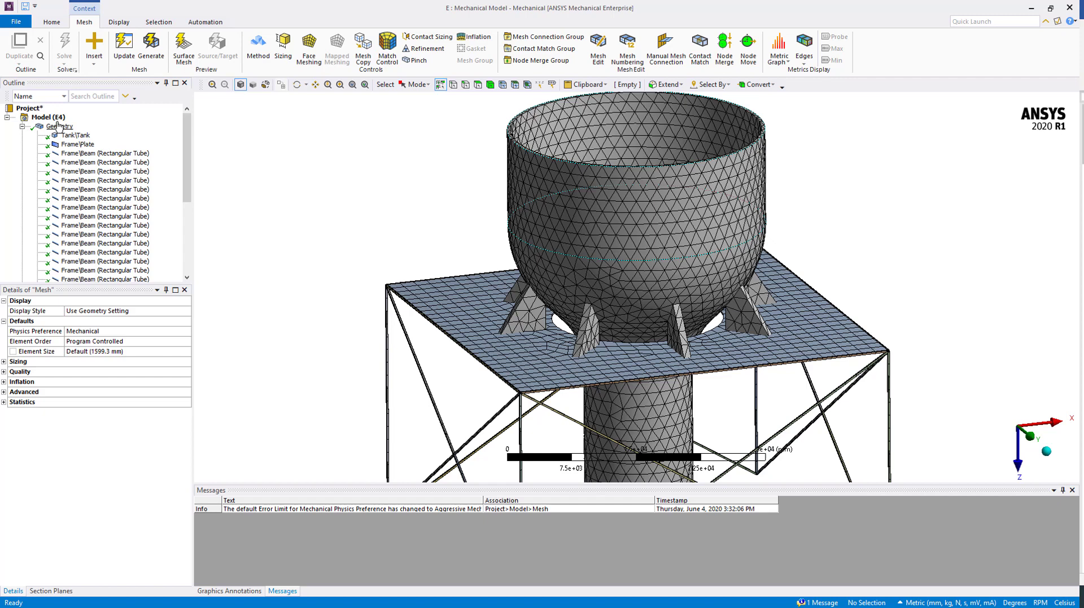
pyautogui.click(56, 127)
pyautogui.rightClick(56, 127)
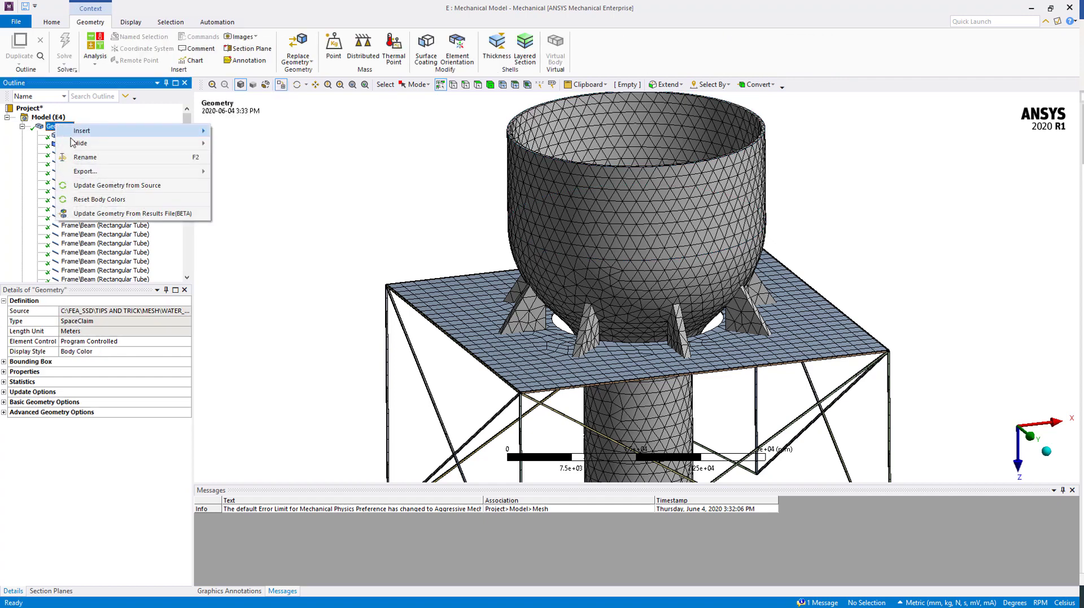
pyautogui.click(98, 186)
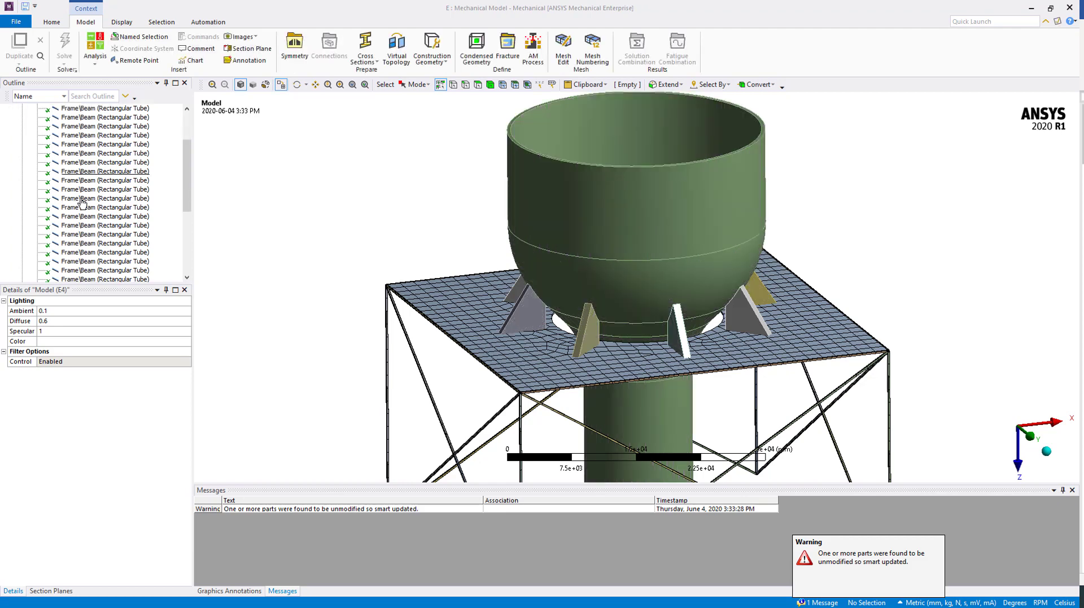
# Regenerate the mesh on the updated geometry with the split tank bodies
pyautogui.click(54, 271)
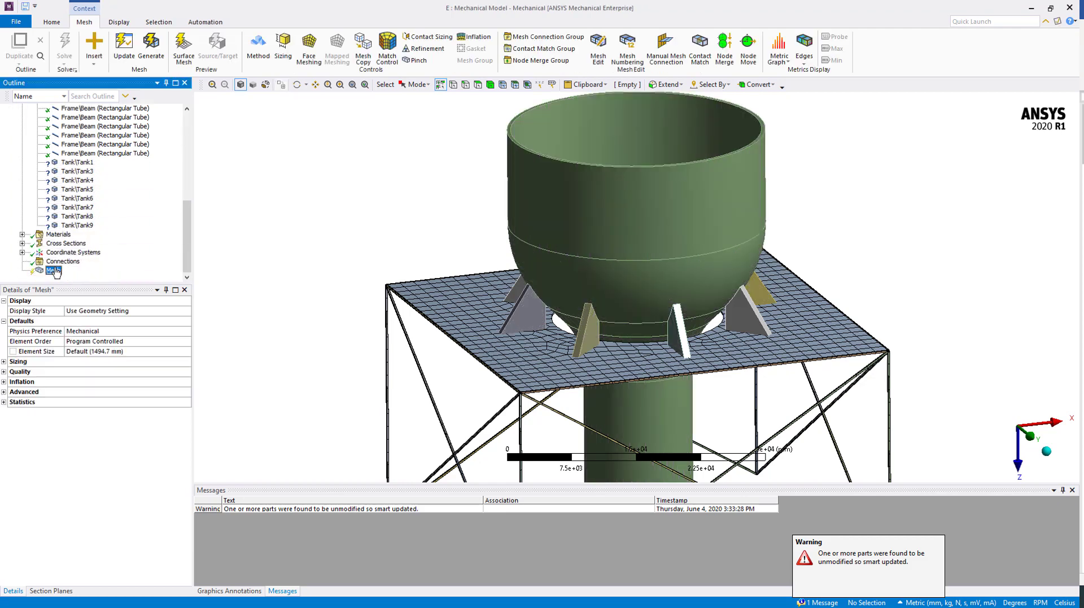
pyautogui.rightClick(58, 272)
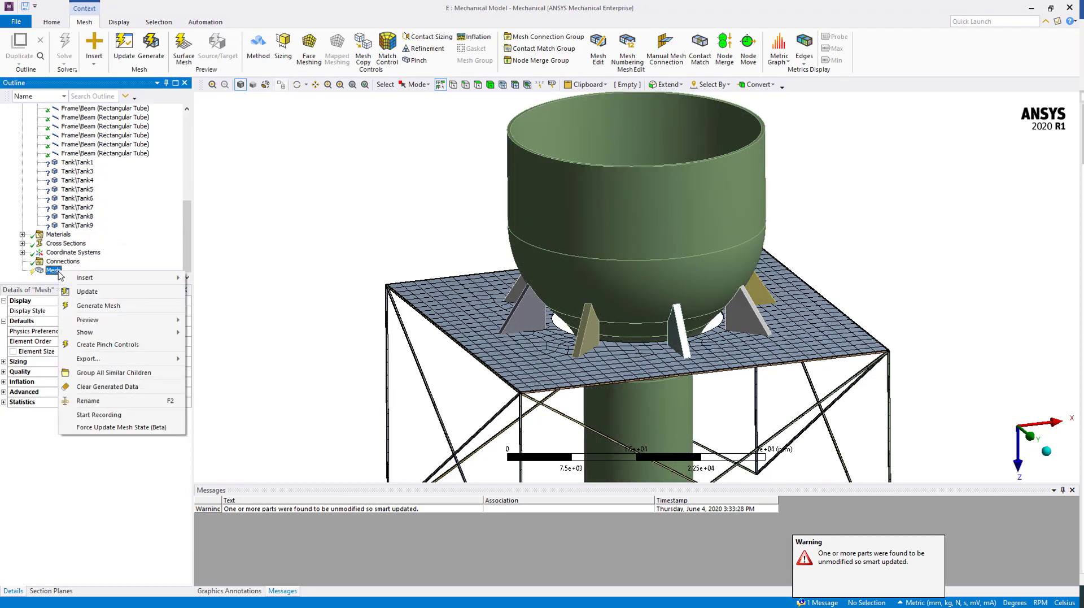
pyautogui.click(85, 307)
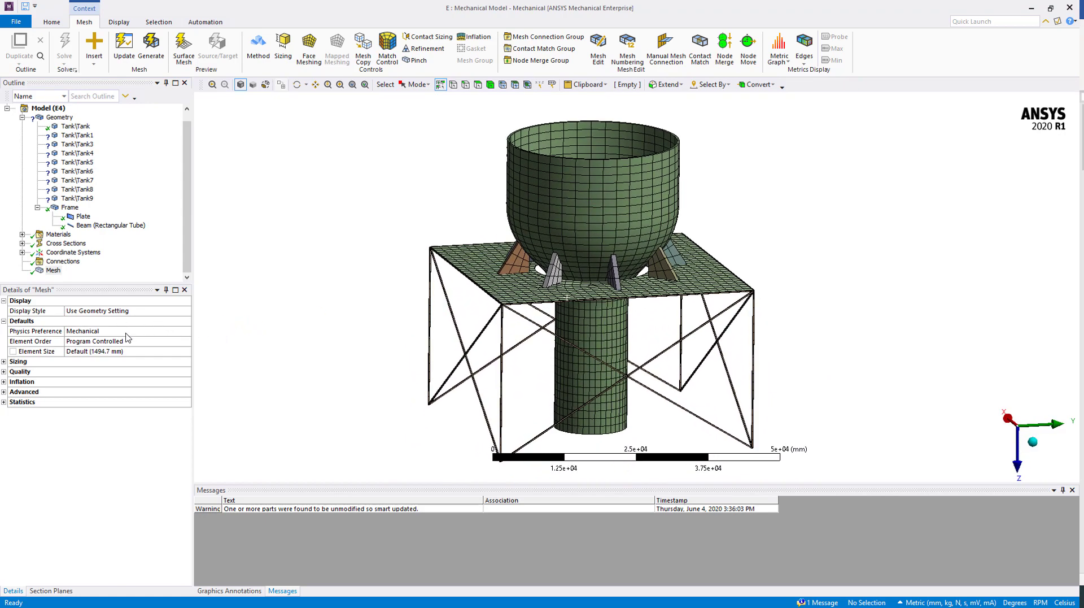
# Set the mesh display style to Element Quality and examine the tank wall, ribs and plate
pyautogui.click(52, 271)
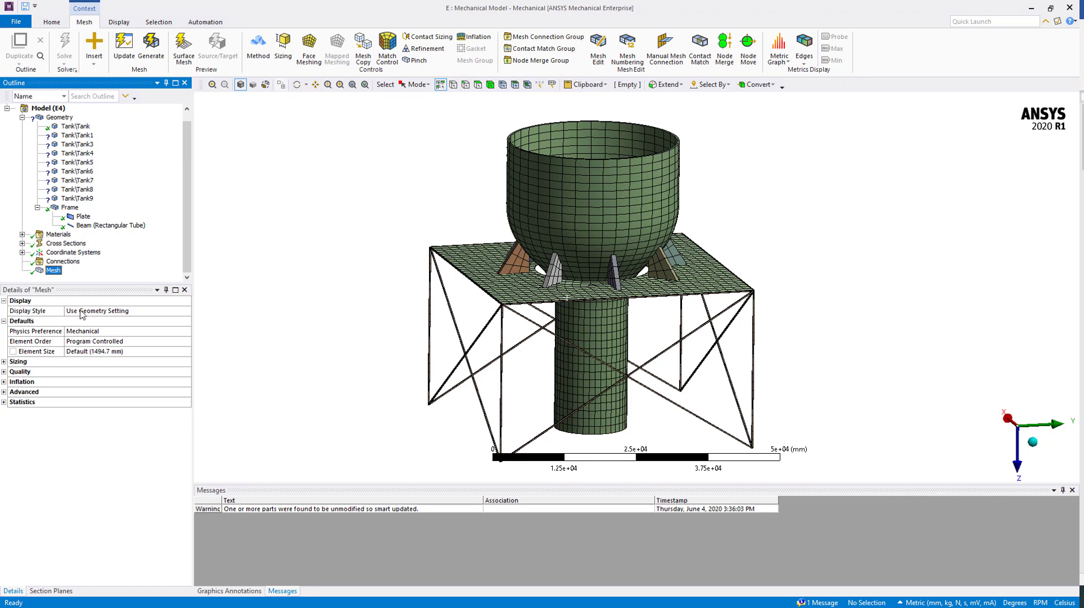
pyautogui.click(177, 315)
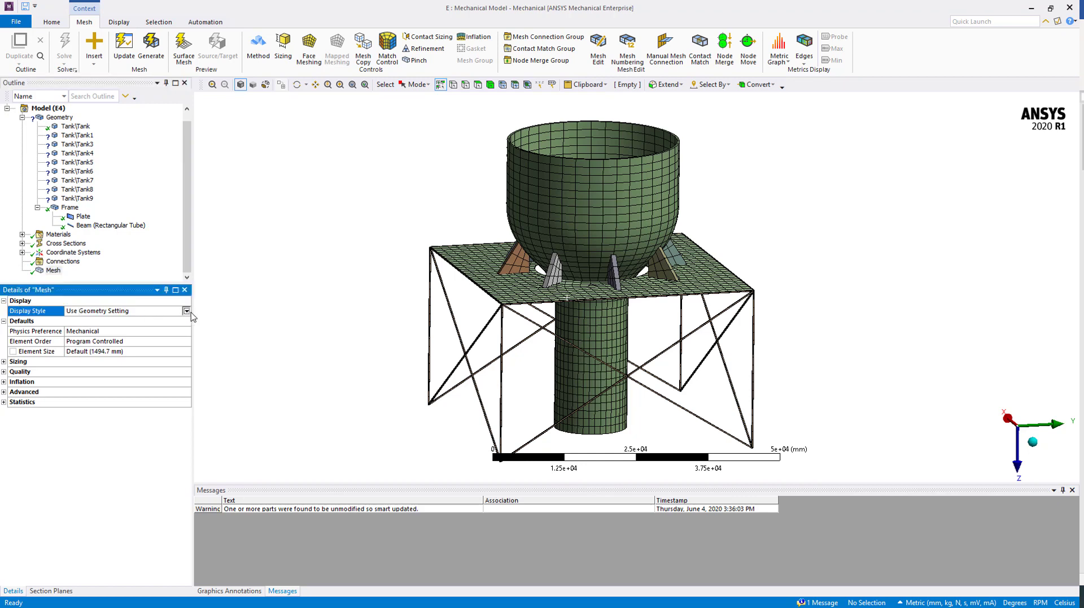
pyautogui.click(186, 311)
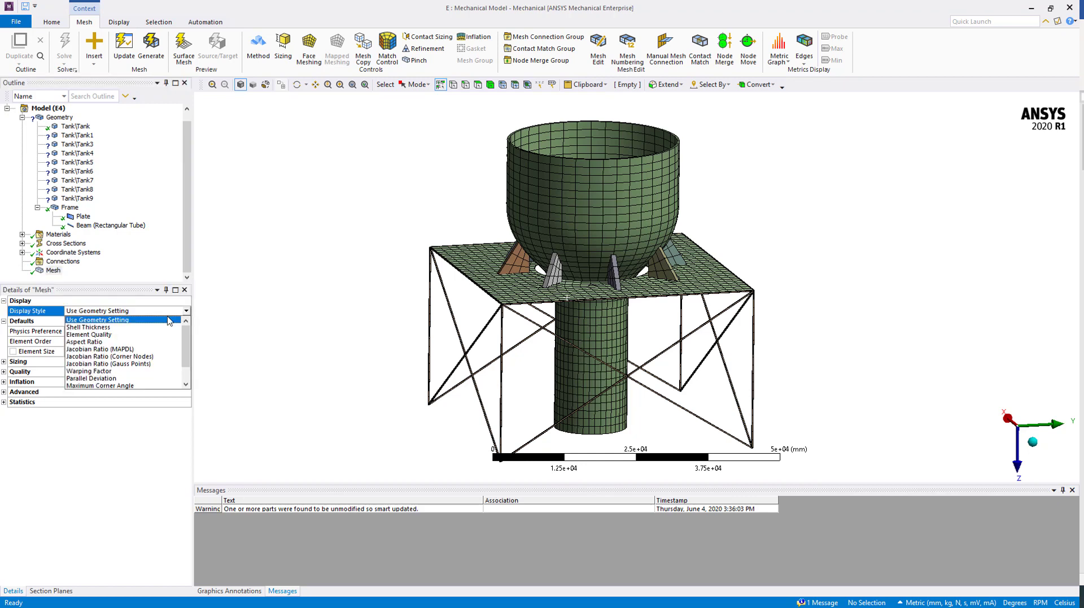
pyautogui.click(148, 335)
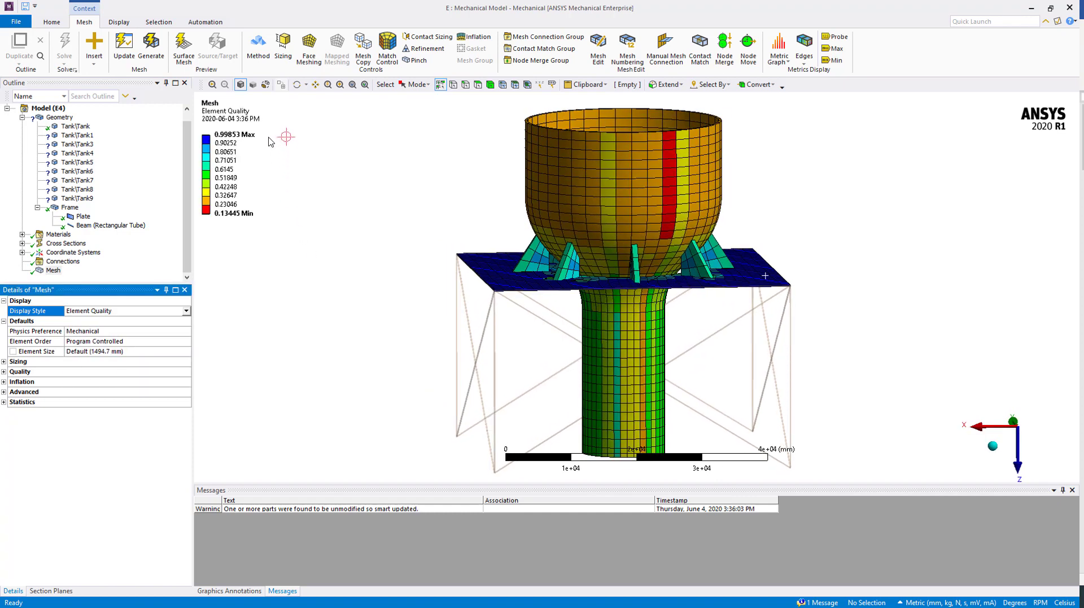
pyautogui.moveTo(267, 143); pyautogui.dragTo(448, 256, button='middle')
pyautogui.scroll(3, 457, 285)
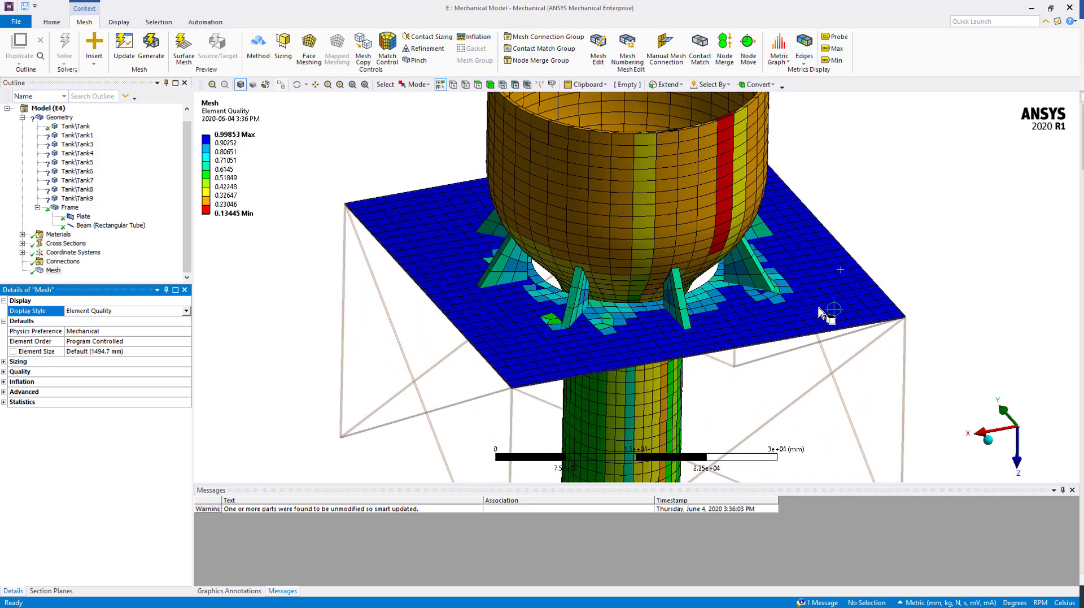
pyautogui.scroll(3, 716, 223)
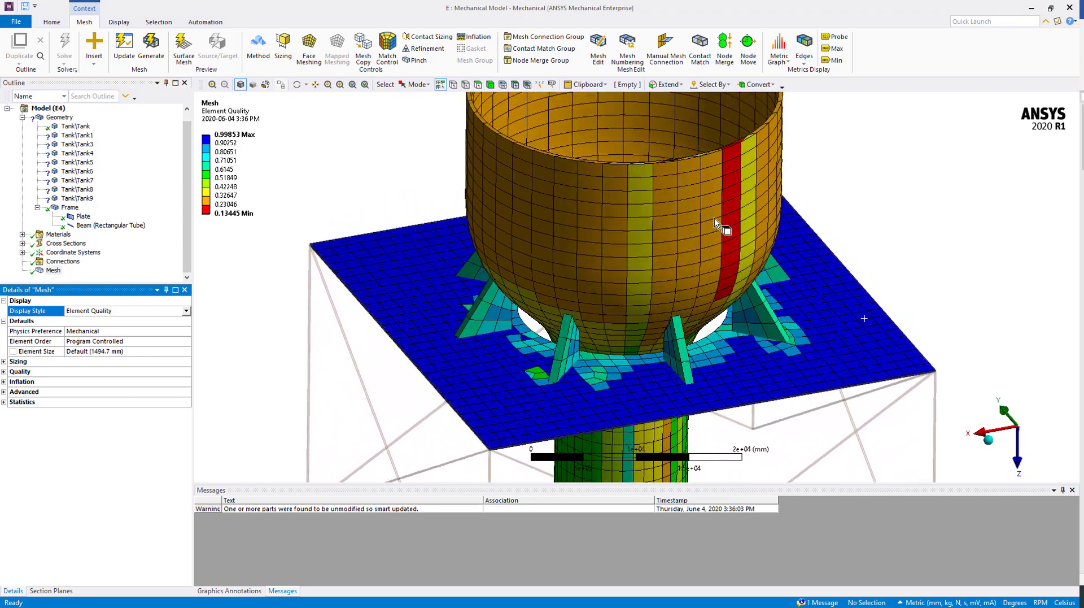
pyautogui.moveTo(716, 222)
pyautogui.mouseDown(button='middle')
pyautogui.moveTo(709, 192)
pyautogui.moveTo(695, 220)
pyautogui.moveTo(704, 208)
pyautogui.moveTo(697, 163)
pyautogui.mouseUp(button='middle')
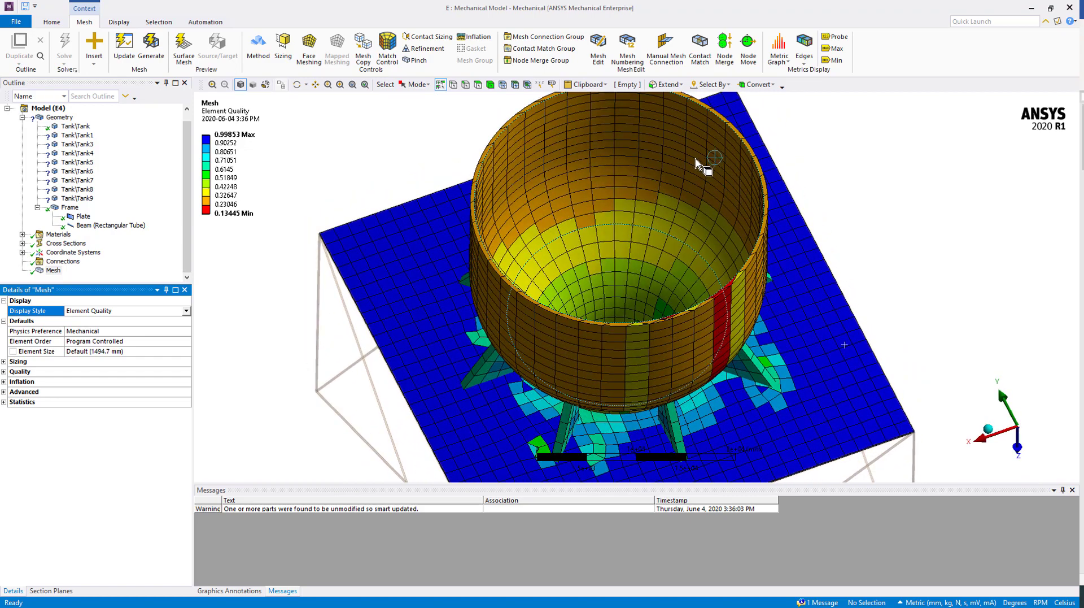
pyautogui.scroll(-3, 630, 274)
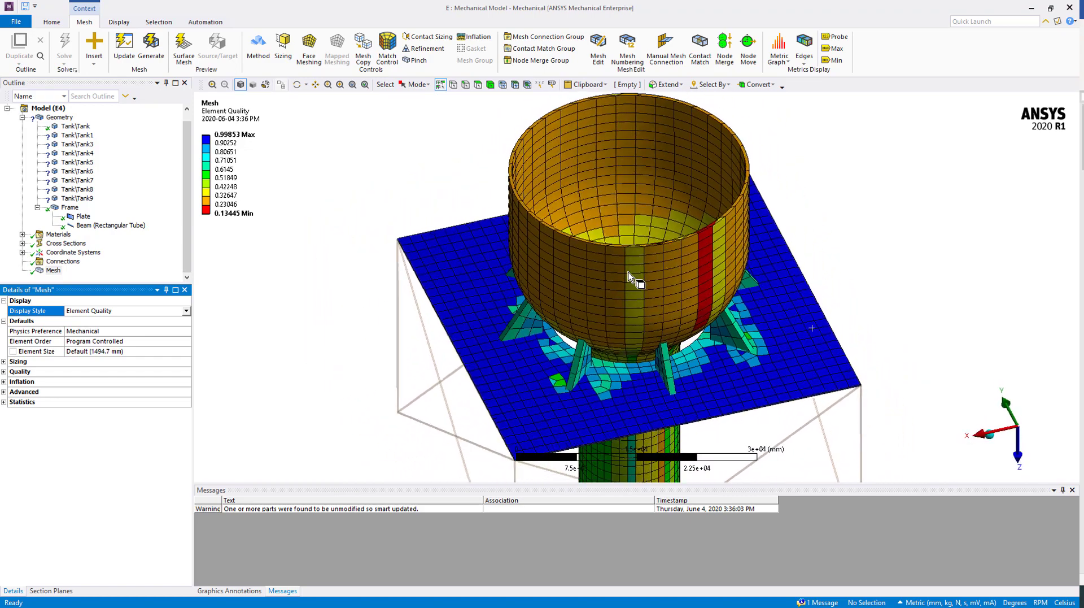
pyautogui.moveTo(629, 275); pyautogui.dragTo(593, 274, button='middle')
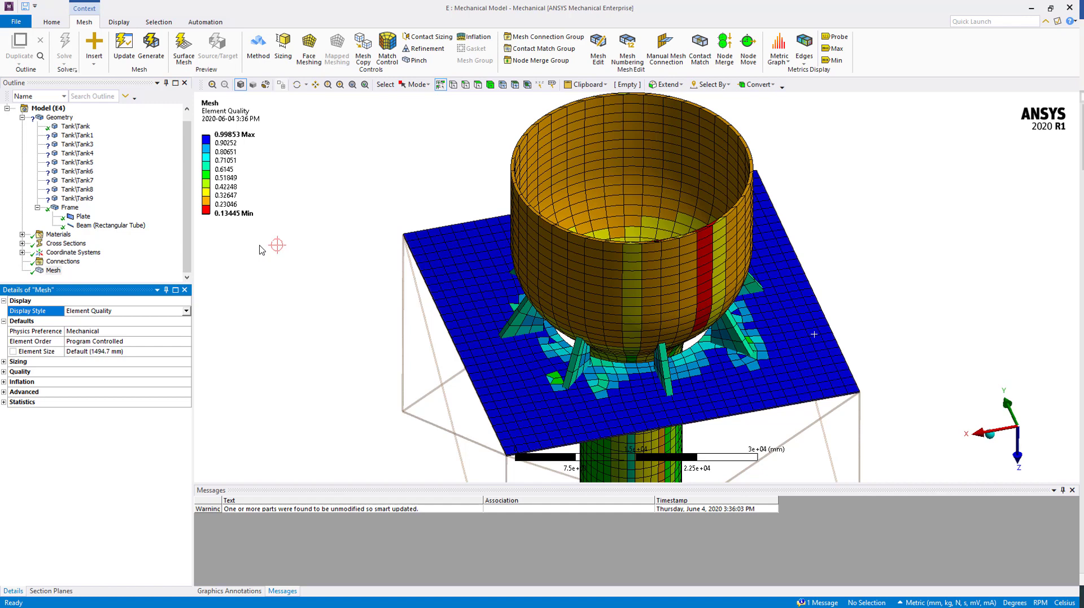
# Set the global mesh element size to 500 mm and regenerate the mesh
pyautogui.click(134, 351)
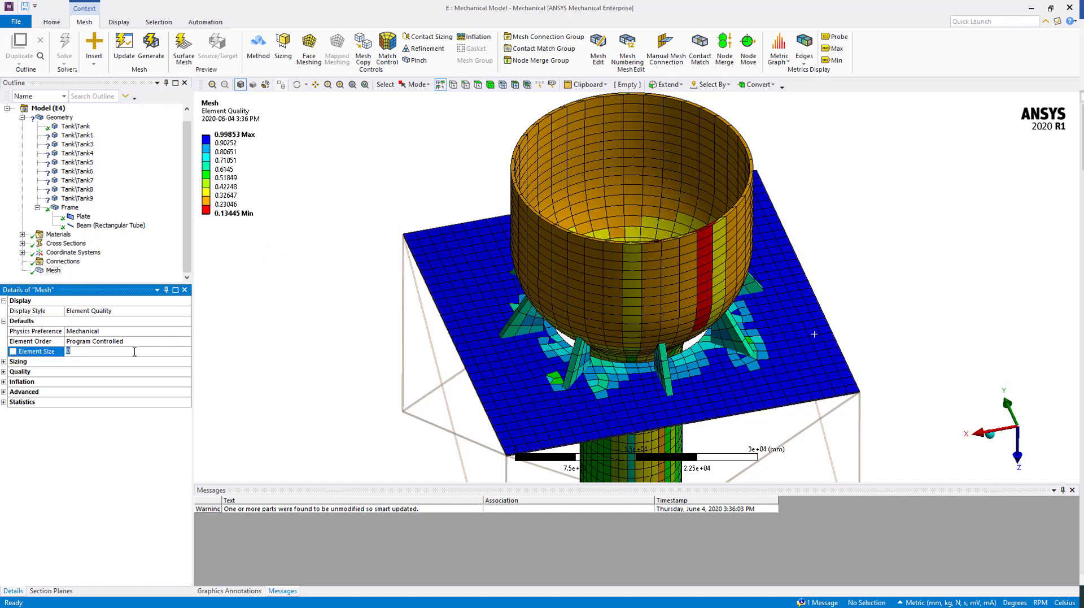
pyautogui.click(243, 363)
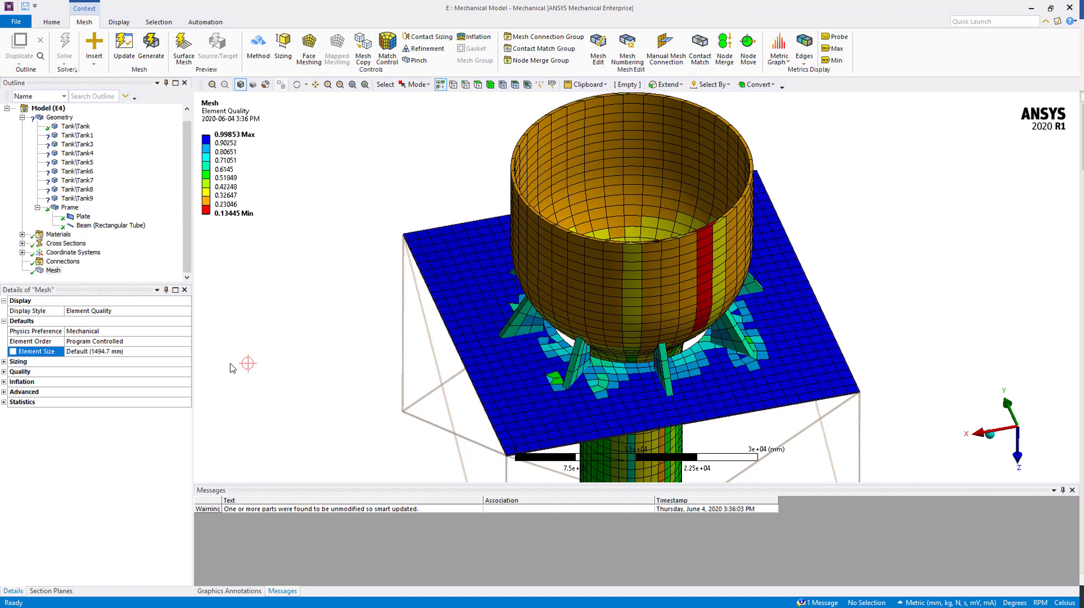
pyautogui.click(126, 354)
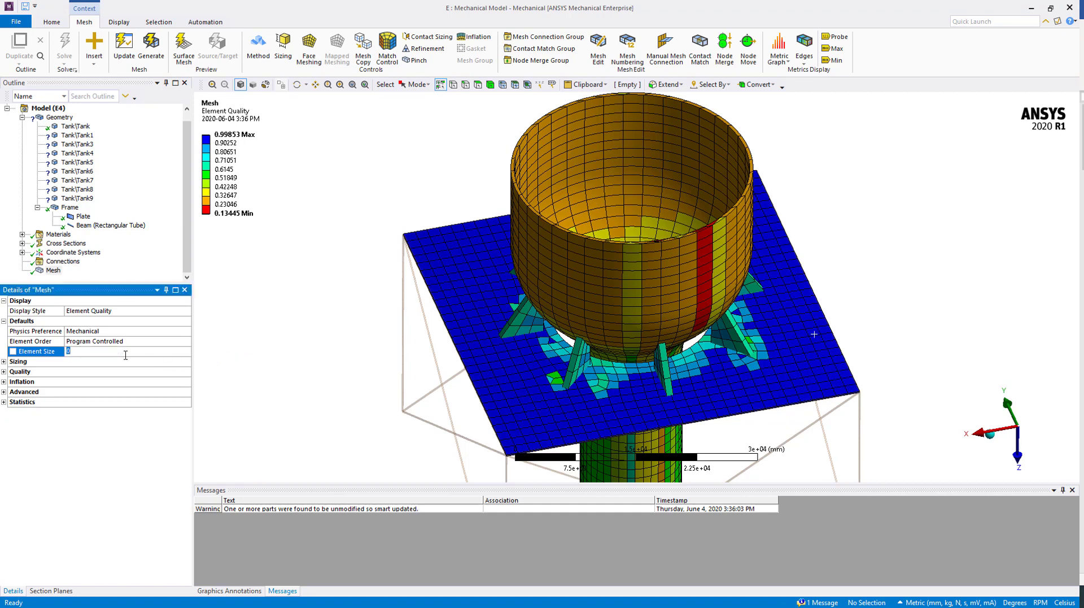
pyautogui.press('Return')
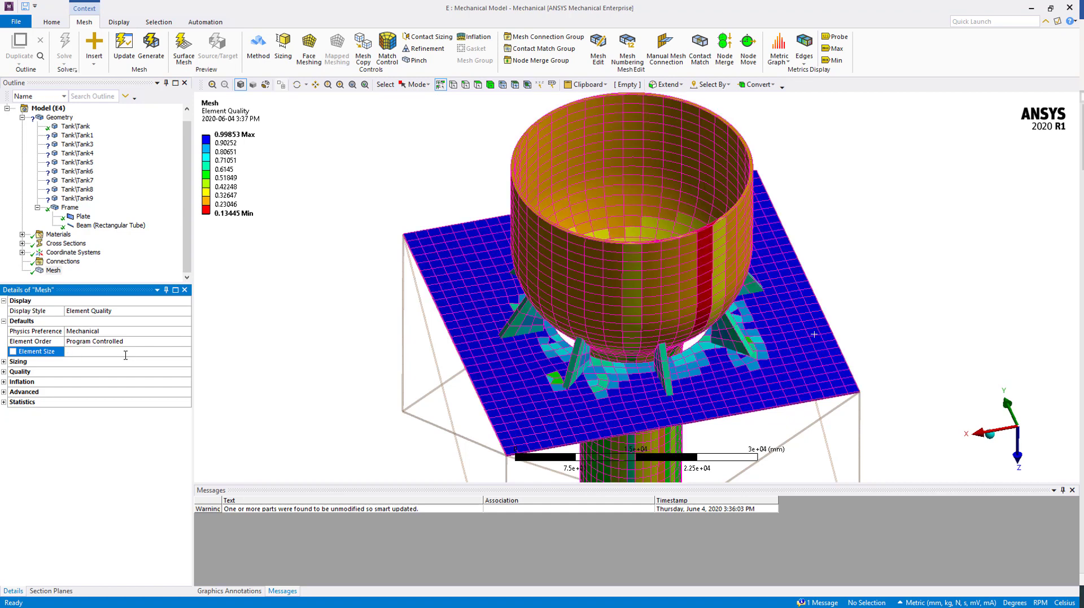
pyautogui.click(52, 271)
pyautogui.rightClick(51, 274)
pyautogui.click(80, 312)
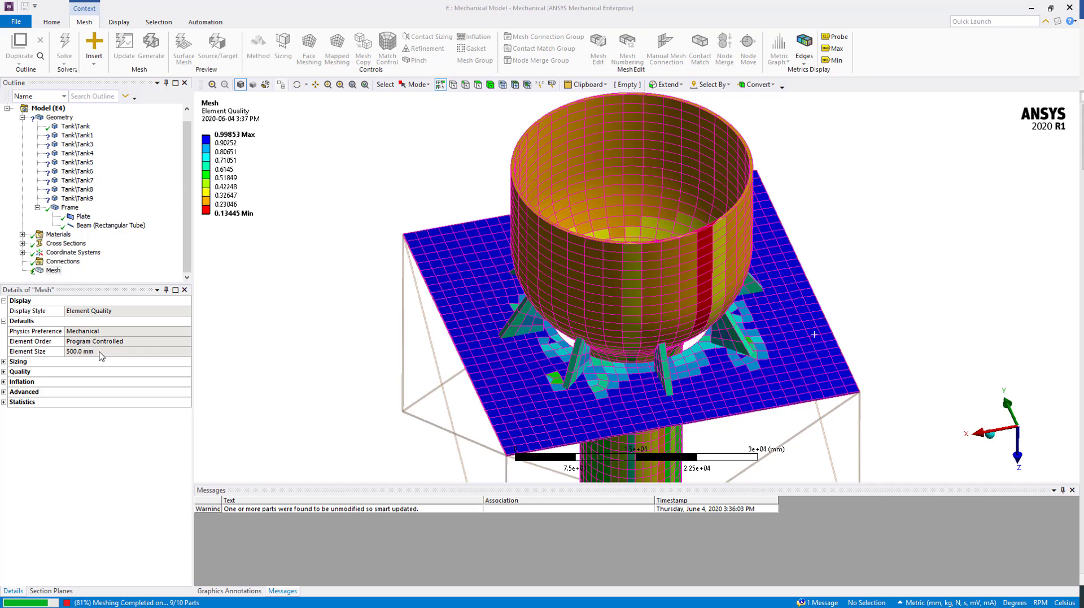
# Examine the element quality of the refined tank mesh and expand the mesh's sizing and statistics details
pyautogui.scroll(-2, 754, 312)
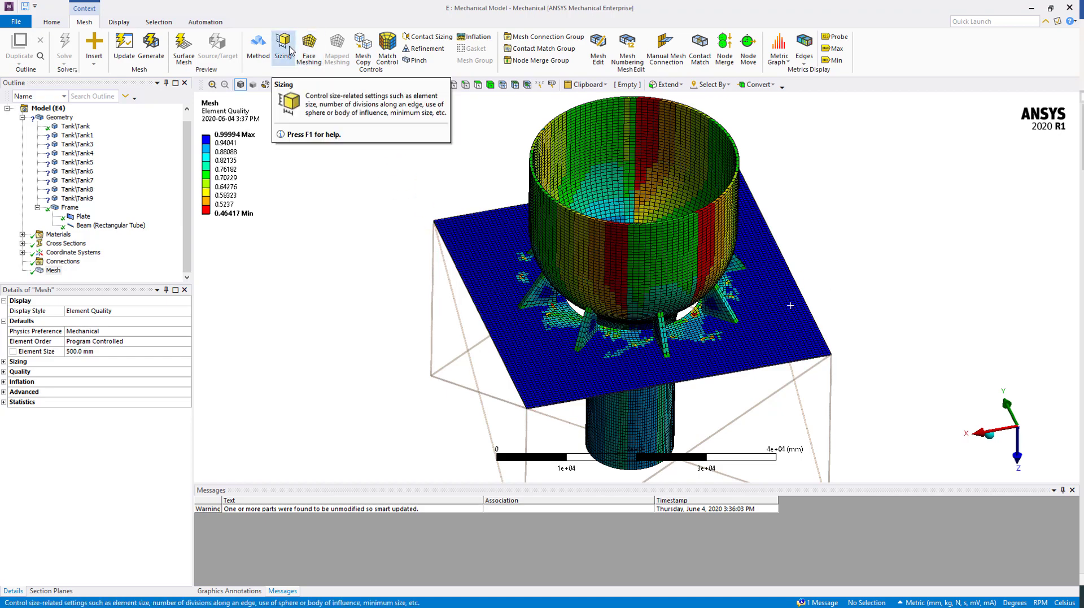
pyautogui.moveTo(331, 218); pyautogui.dragTo(223, 237, button='middle')
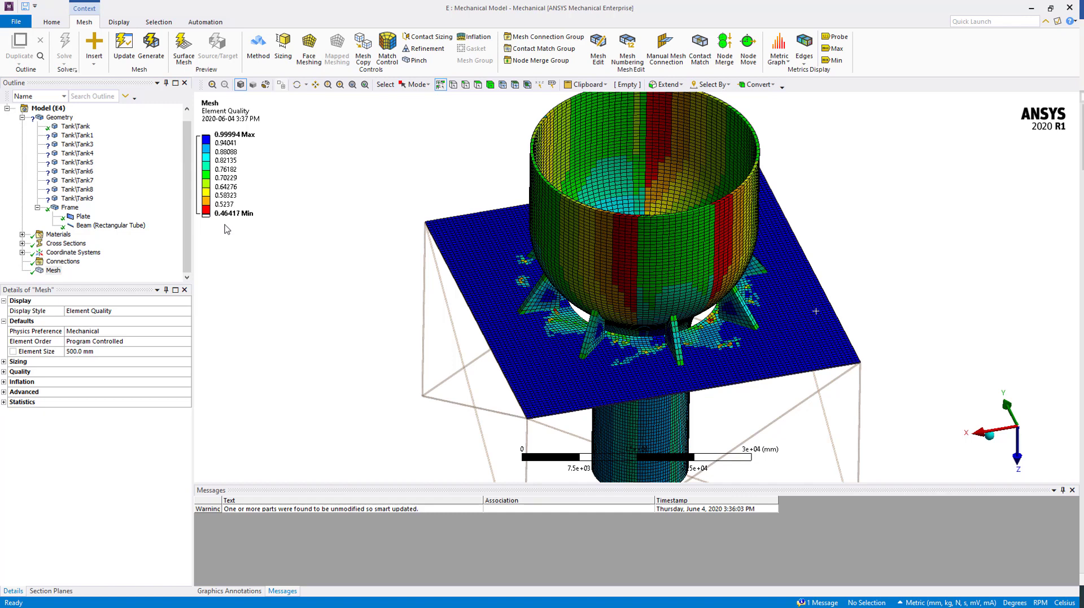
pyautogui.moveTo(275, 259); pyautogui.dragTo(258, 263, button='middle')
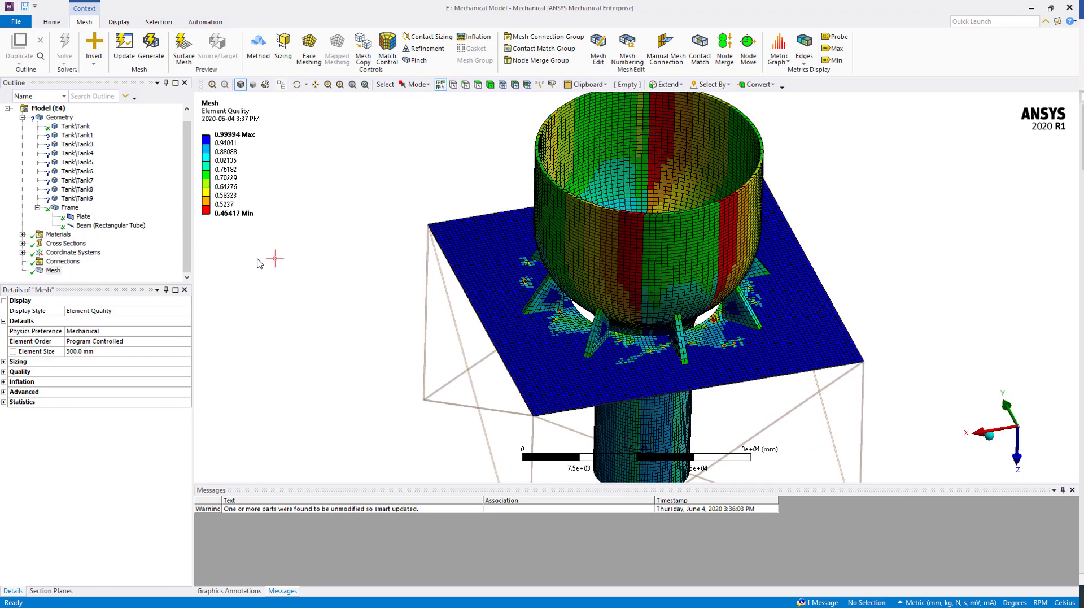
pyautogui.click(4, 361)
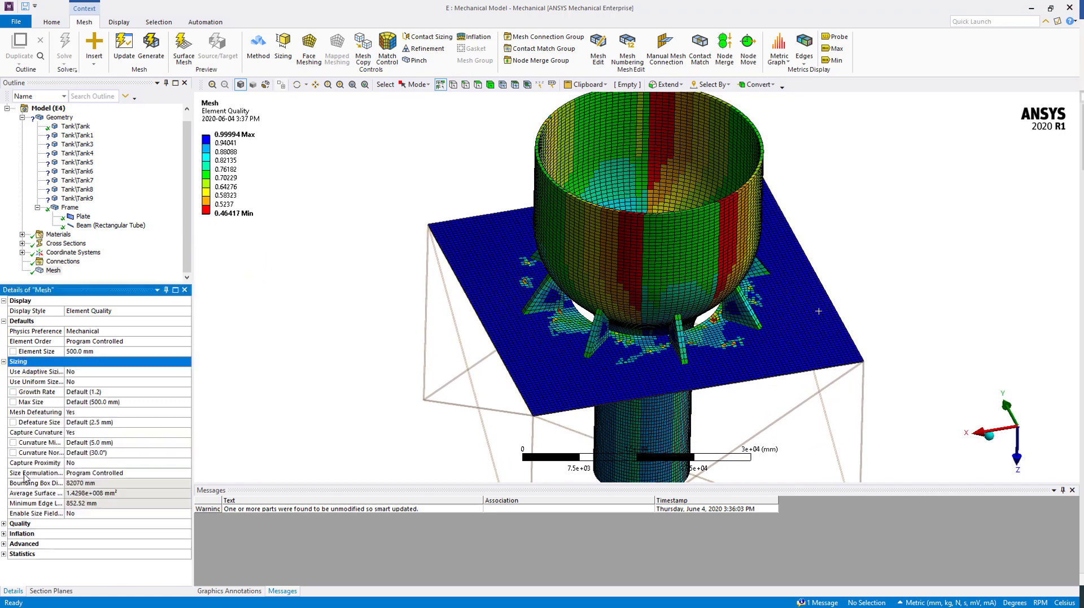
pyautogui.click(4, 554)
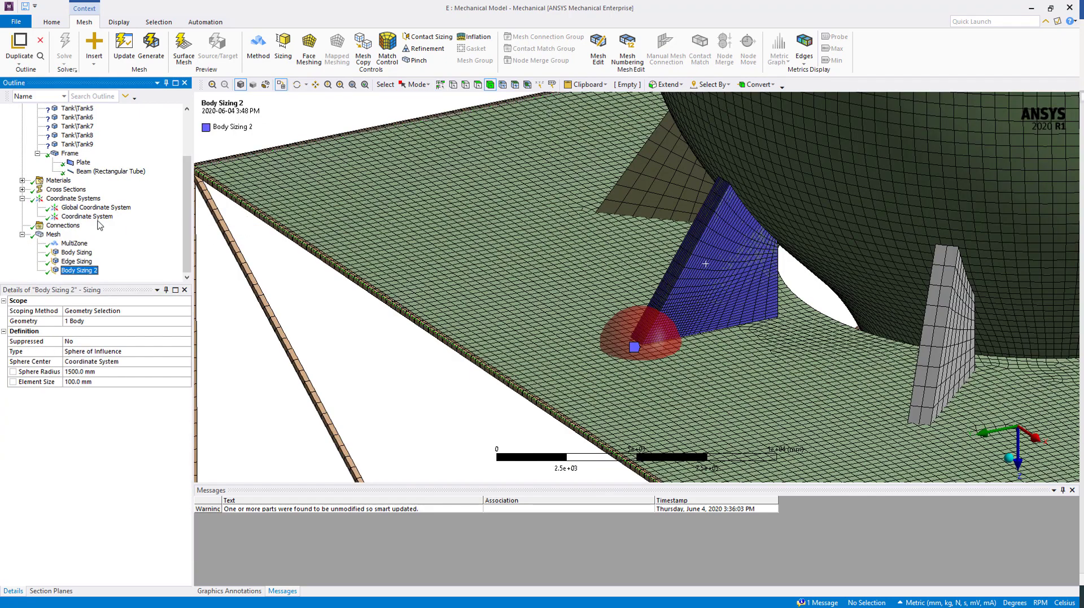
# Select the frame's rectangular tube beam and review its available model types, leaving the type set to Beam
pyautogui.scroll(2, 98, 225)
pyautogui.scroll(1, 98, 225)
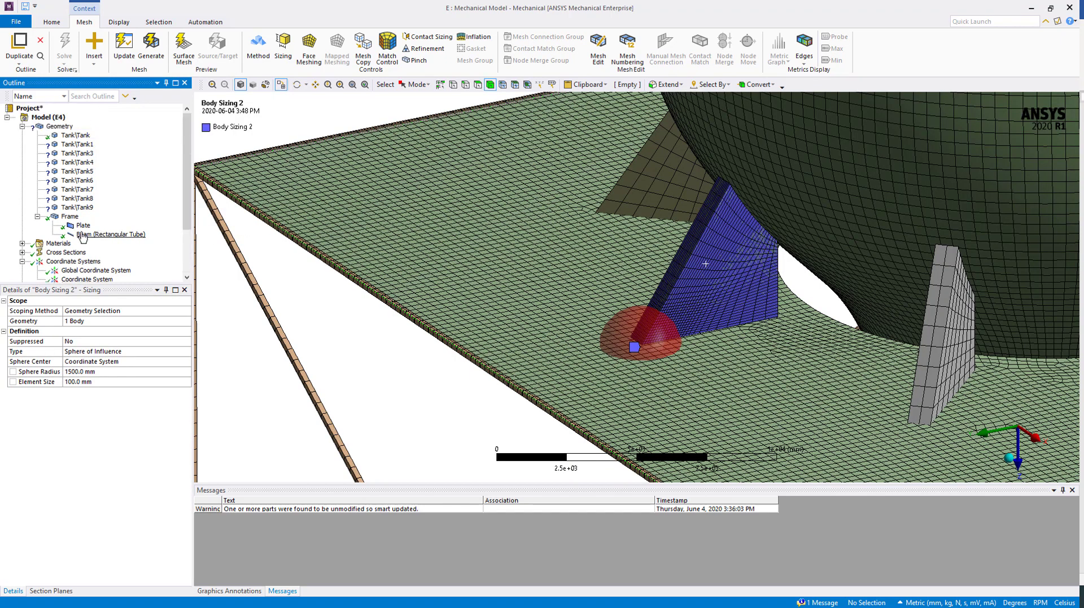
pyautogui.click(55, 127)
pyautogui.click(102, 235)
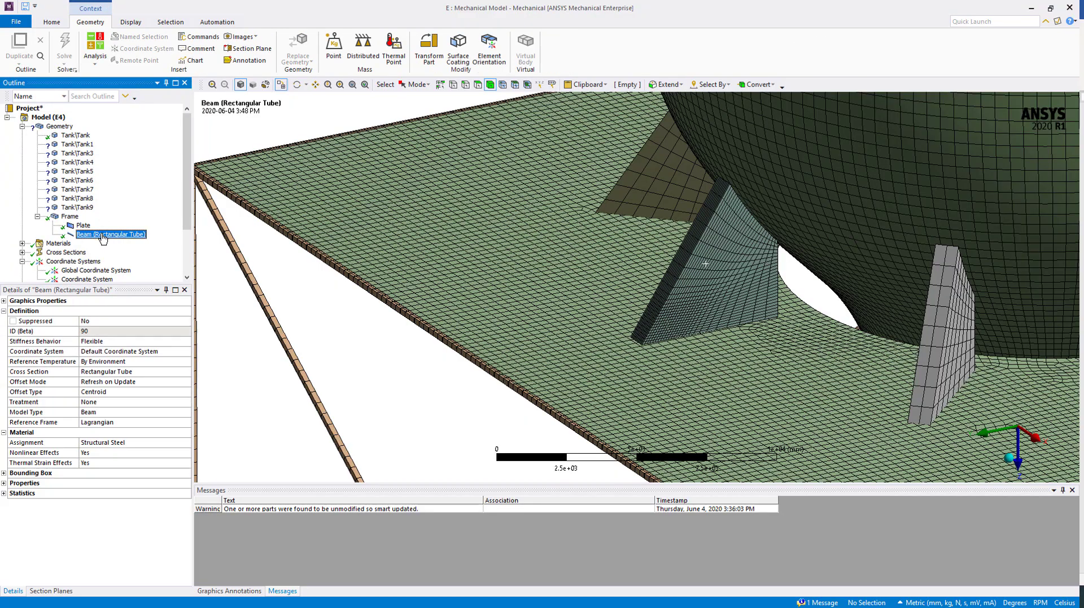
pyautogui.press('F7')
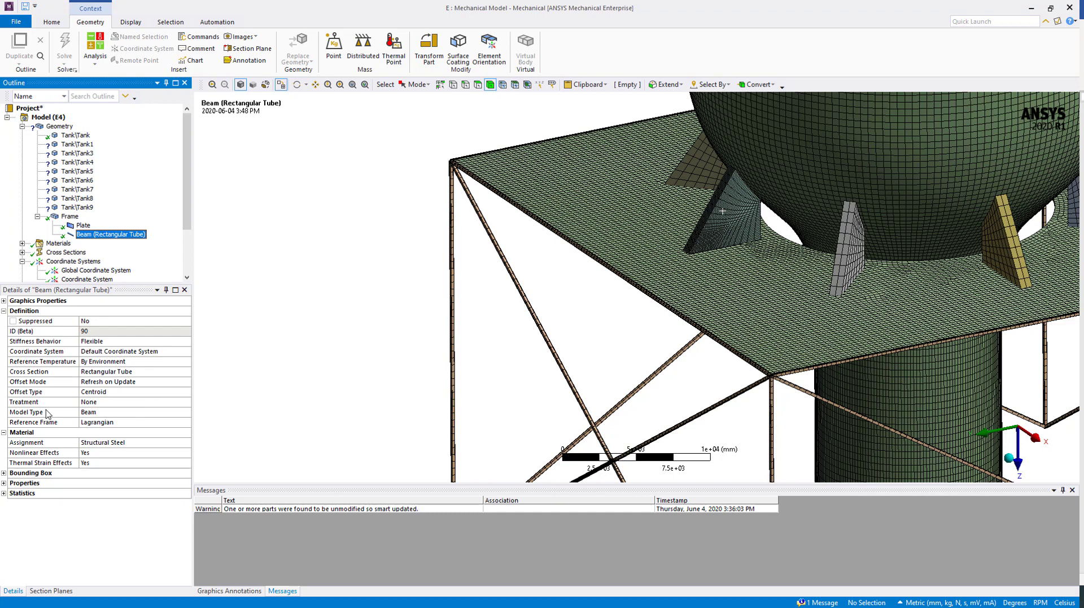
pyautogui.click(187, 418)
pyautogui.click(187, 417)
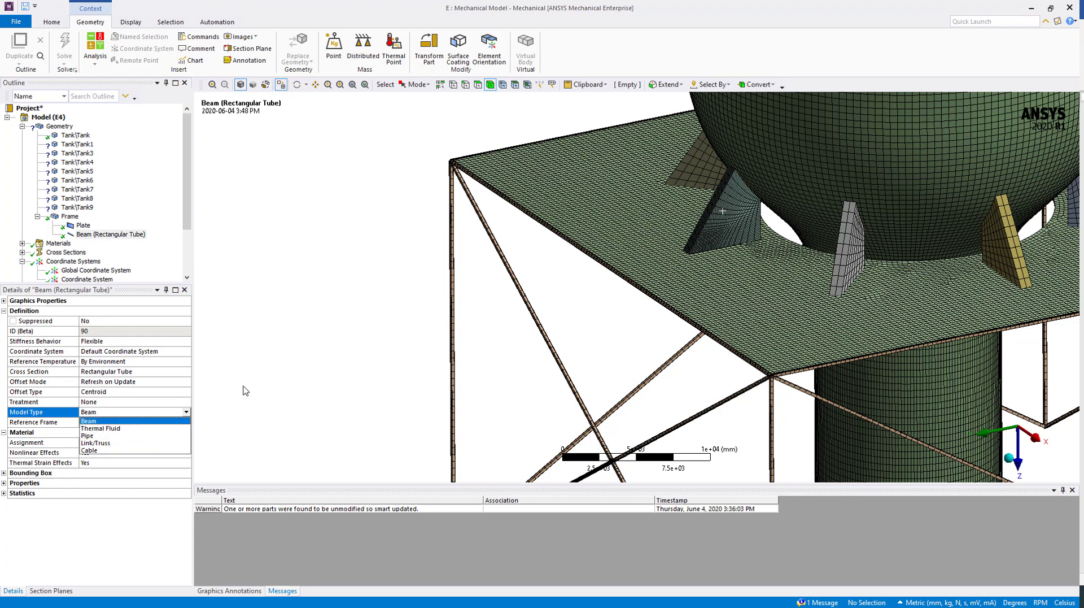
pyautogui.click(259, 375)
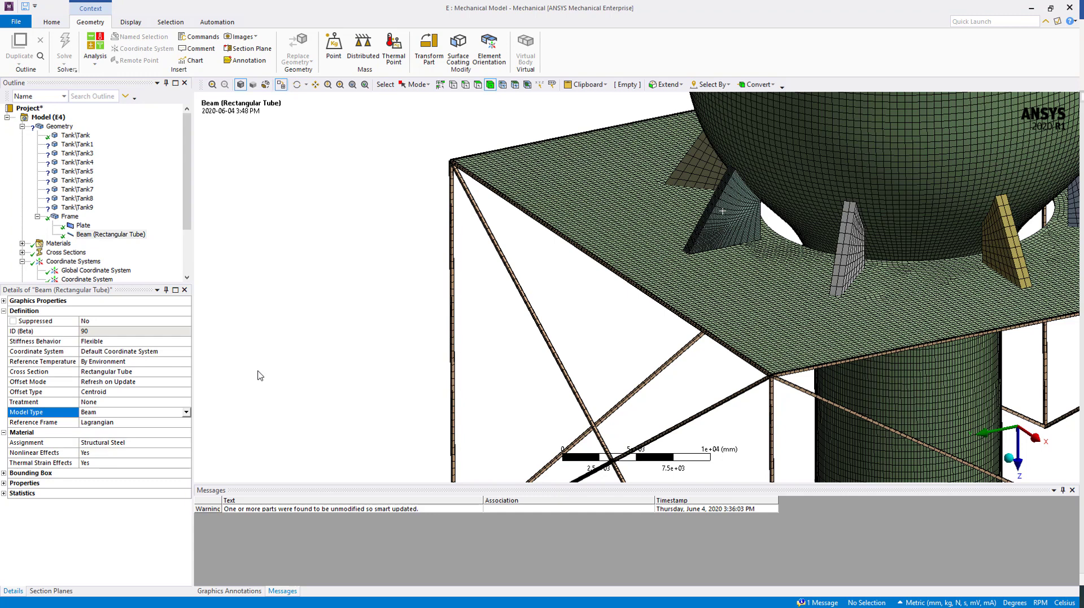
# Expand the cross sections and review the dimensions of the Rectangular Tube section used by the beam
pyautogui.click(110, 234)
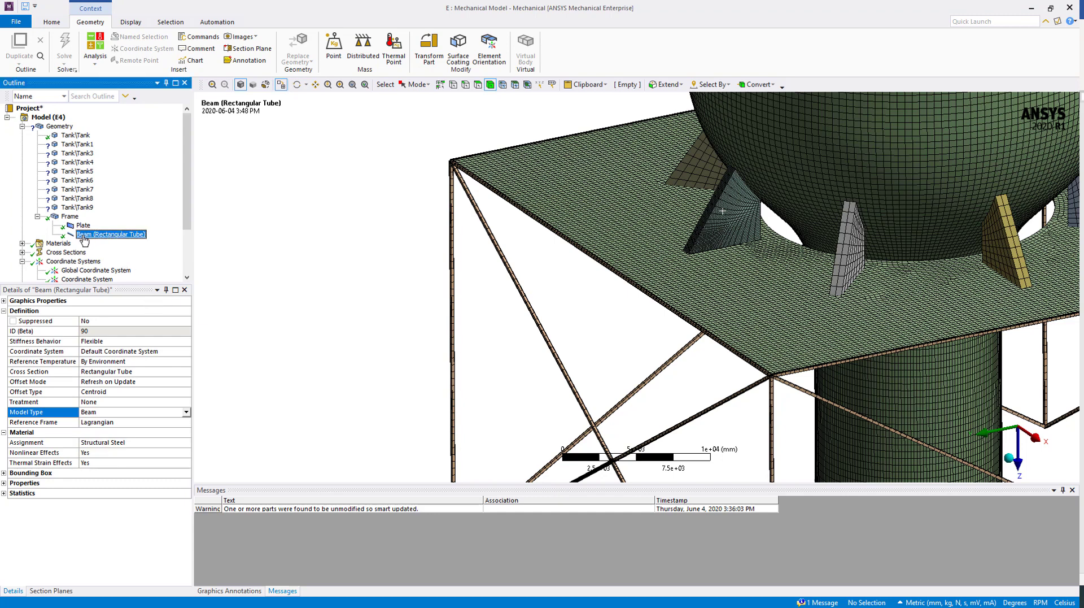
pyautogui.click(22, 252)
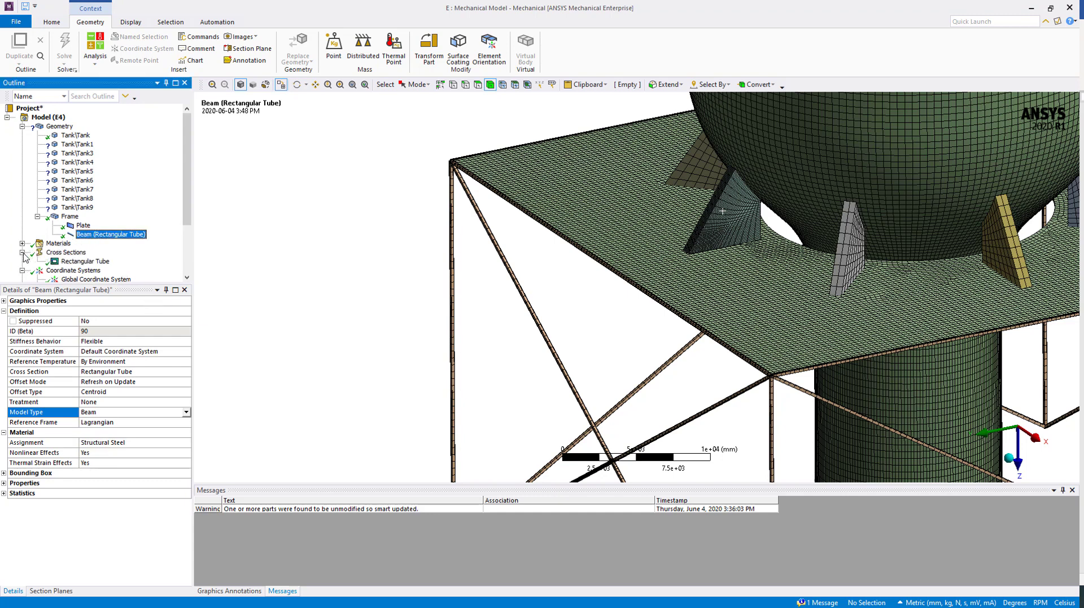
pyautogui.click(69, 263)
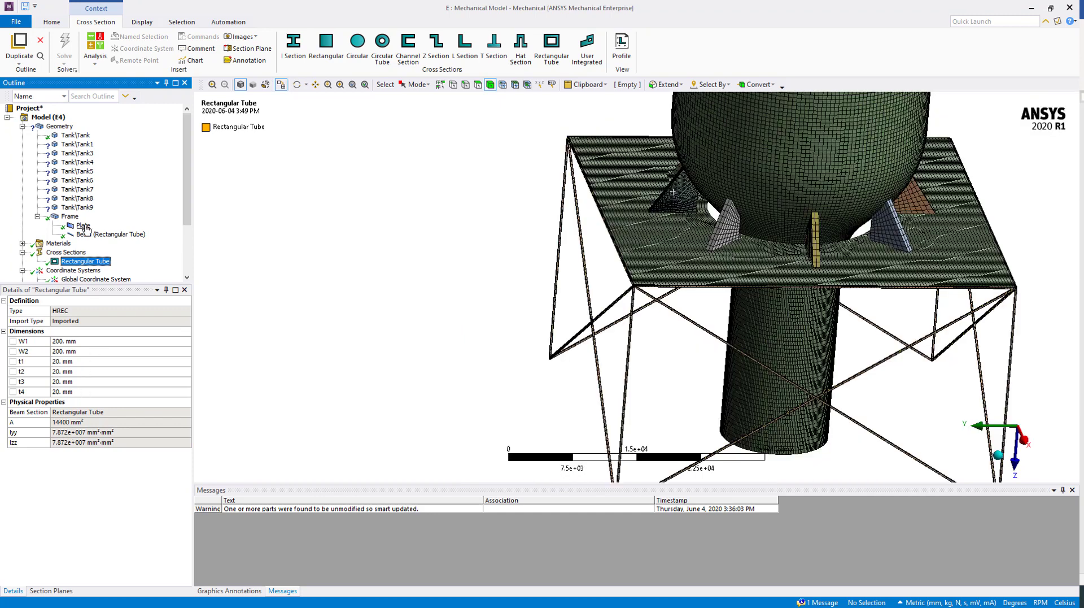
# Select the frame's plate and review its thickness setting without changing it
pyautogui.click(84, 226)
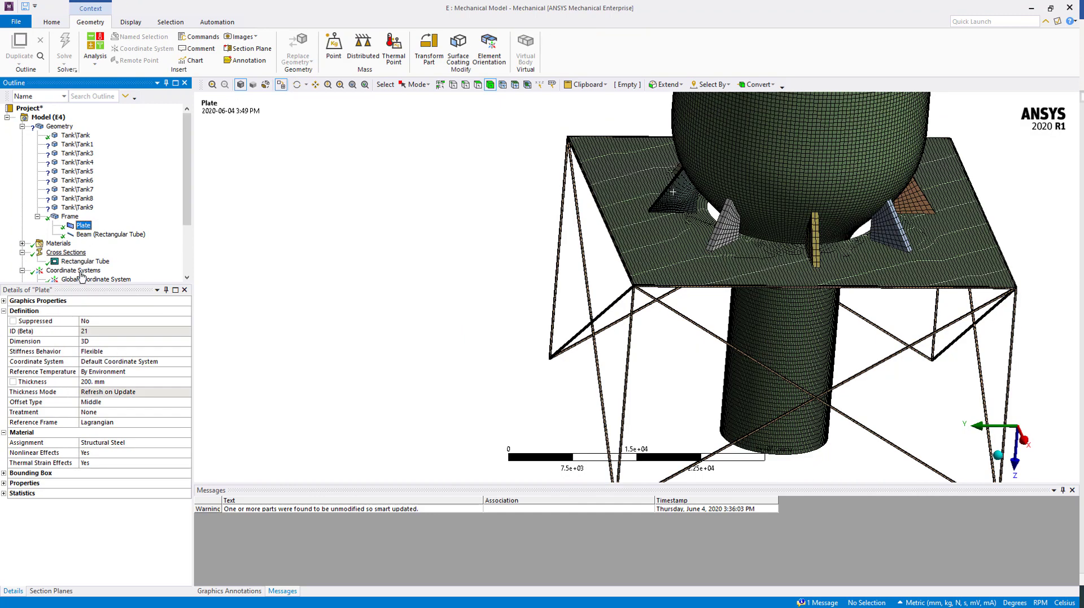
pyautogui.click(104, 382)
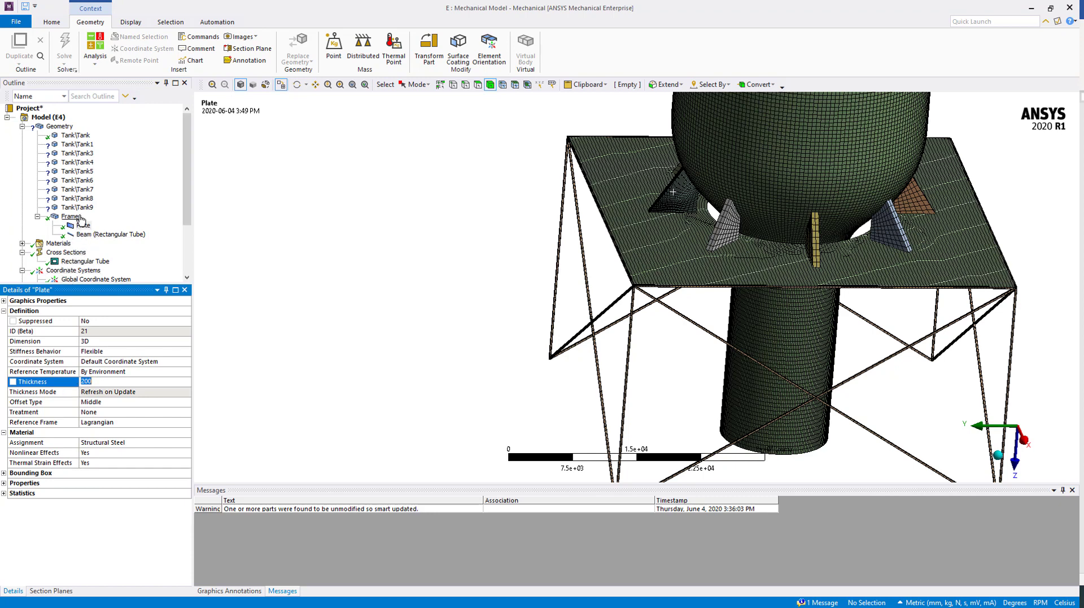
pyautogui.click(335, 322)
pyautogui.scroll(-3, 341, 338)
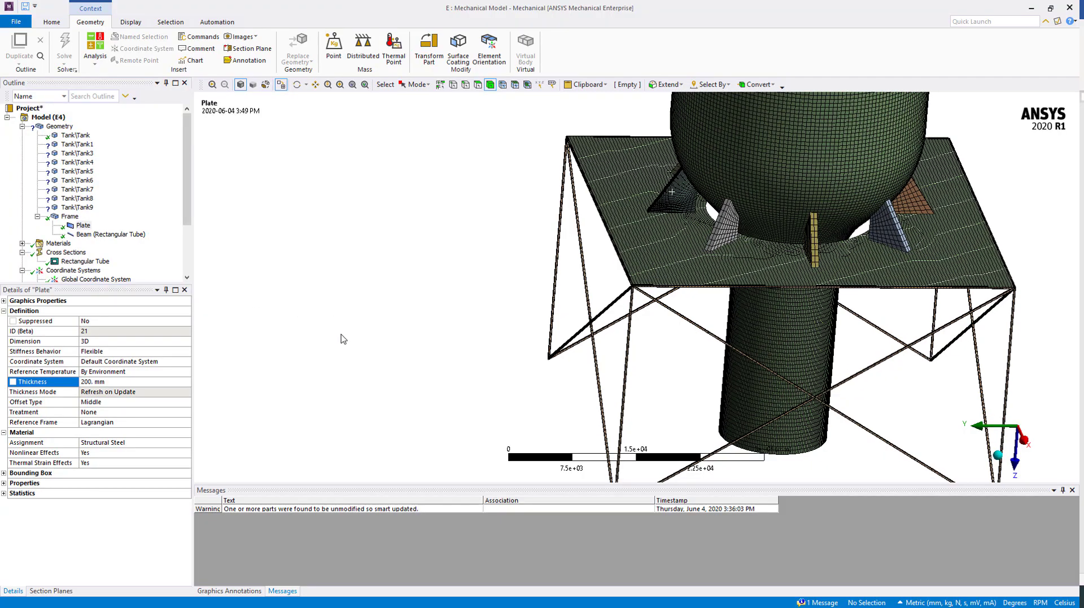